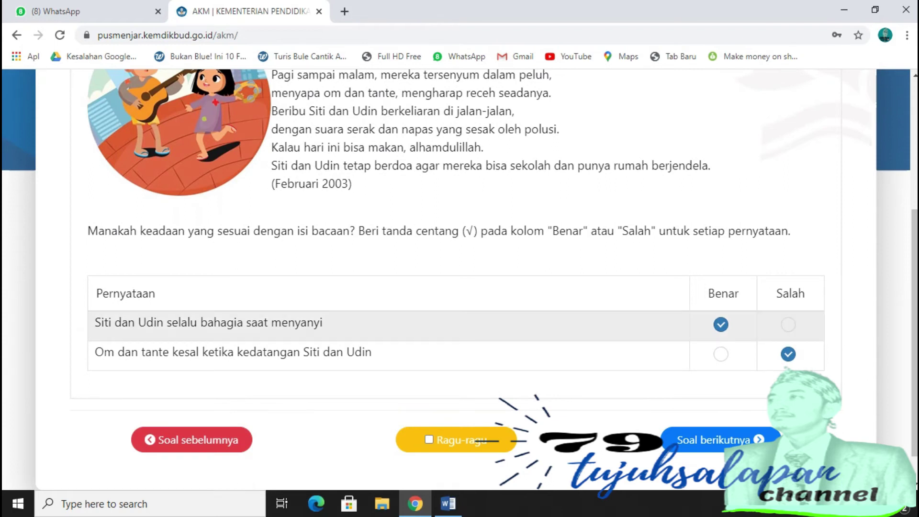
Mark the "selalu bahagia saat menyanyi" statement as Benar and the "Om dan tante kesal" statement as Salah, and proceed to the following question.
drag(96, 322, 372, 352)
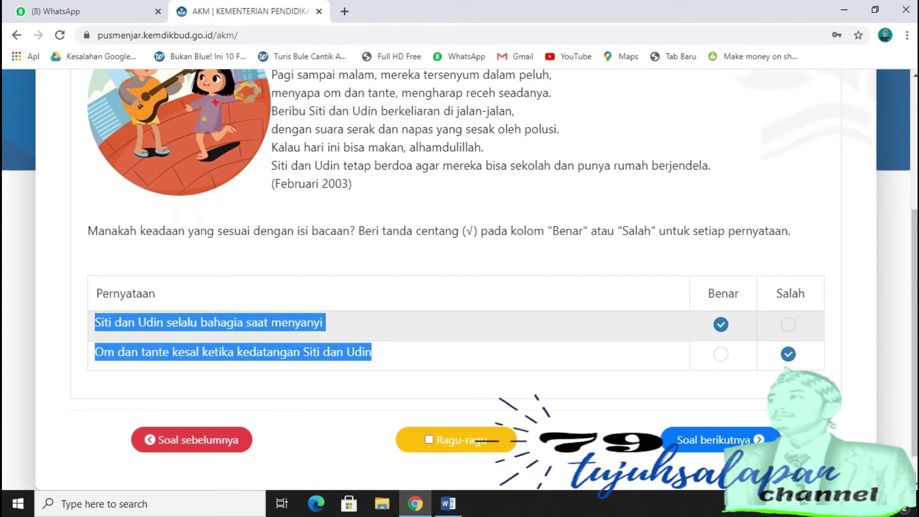
click(789, 324)
click(721, 354)
click(721, 324)
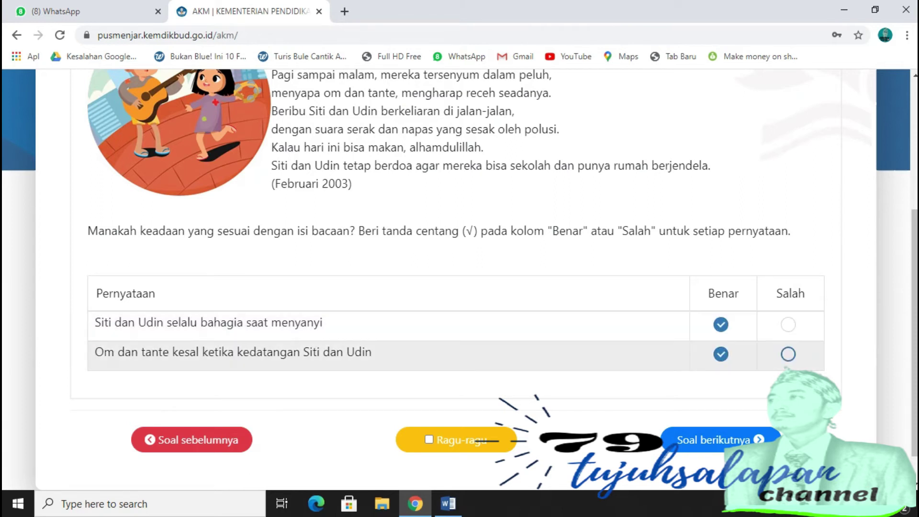
click(788, 354)
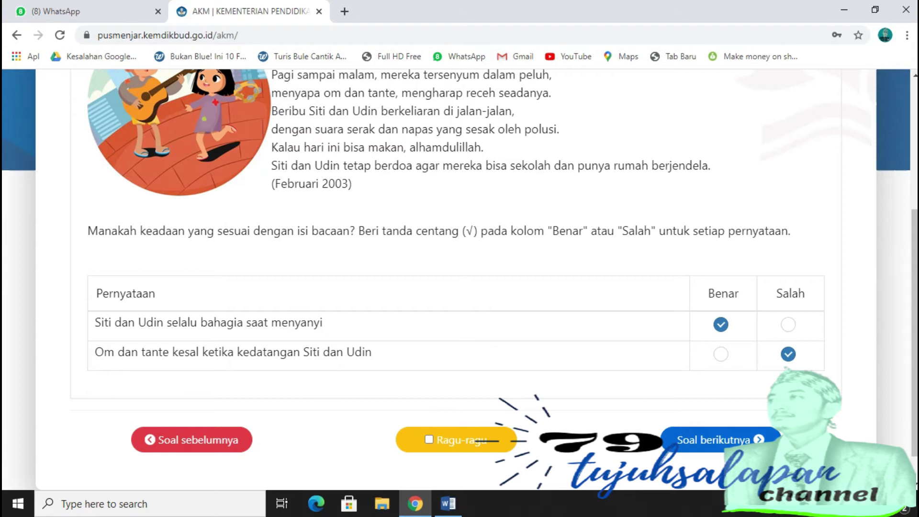
click(721, 439)
Answer the question about what Siti dan Udin do in the street with "hakhahkjs" and proceed to question 5.
scroll(456, 280, down, 3)
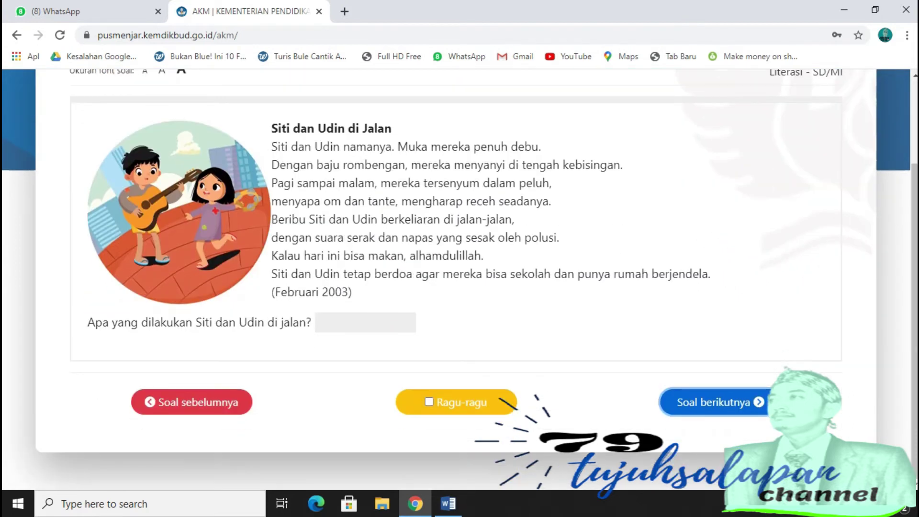
click(366, 322)
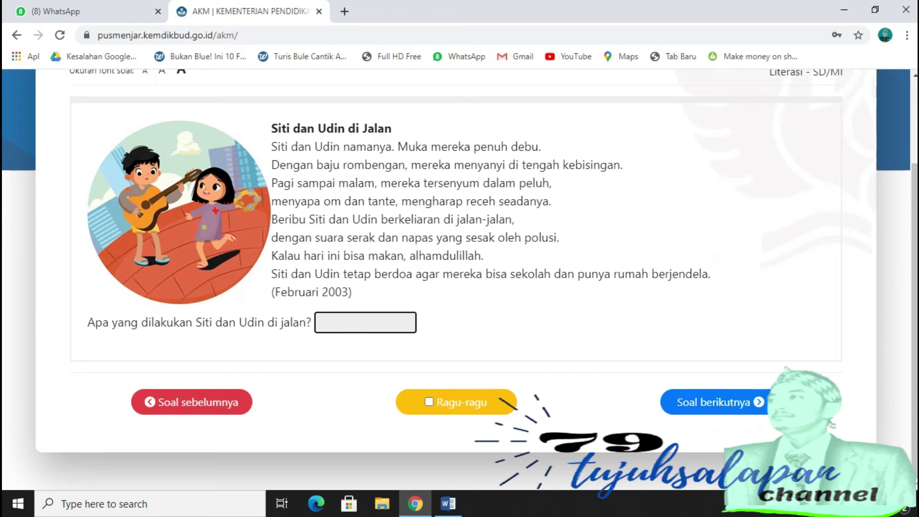
text(hakhahkjs)
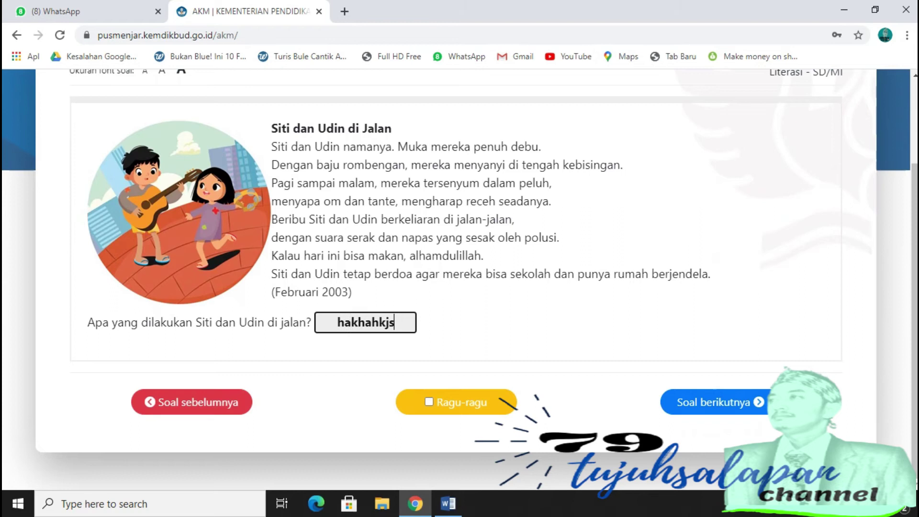
click(714, 403)
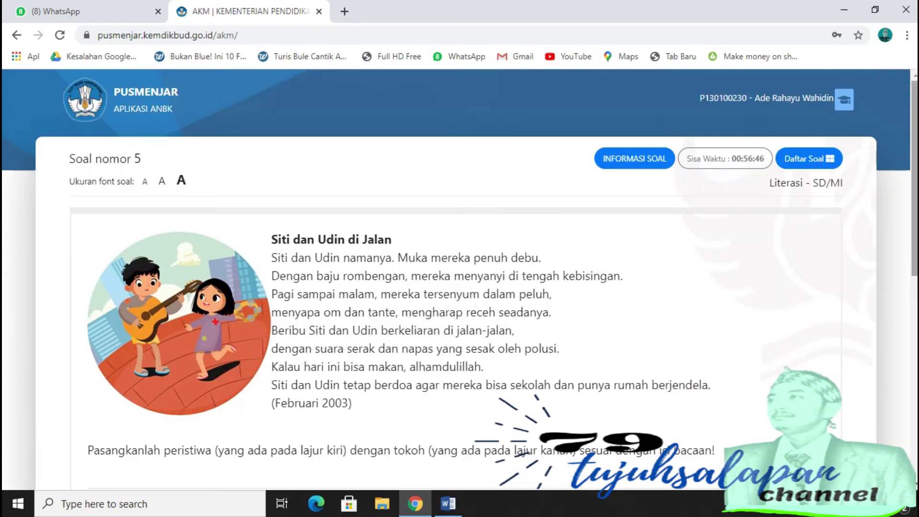
Match the event "Suka memberi uang receh dengan seadanya" with "Om dan Tante" in question 5.
scroll(460, 287, down, 5)
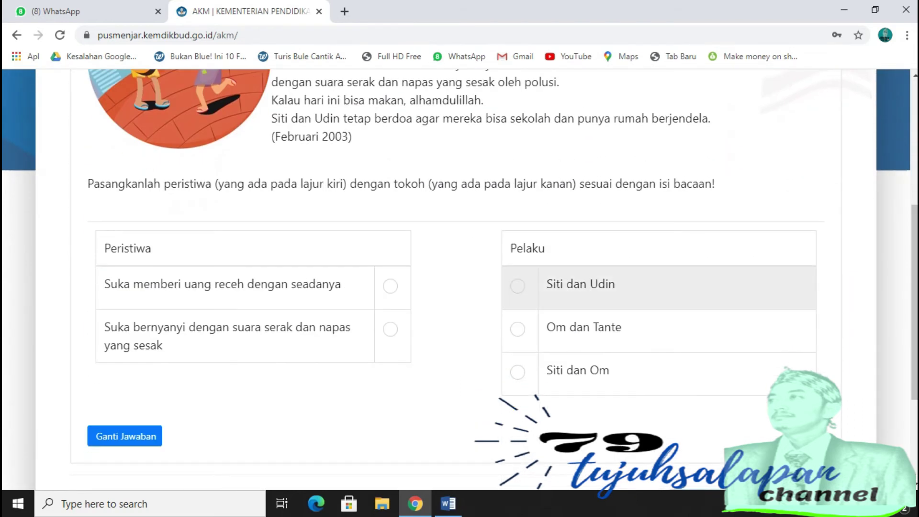
click(391, 286)
click(518, 329)
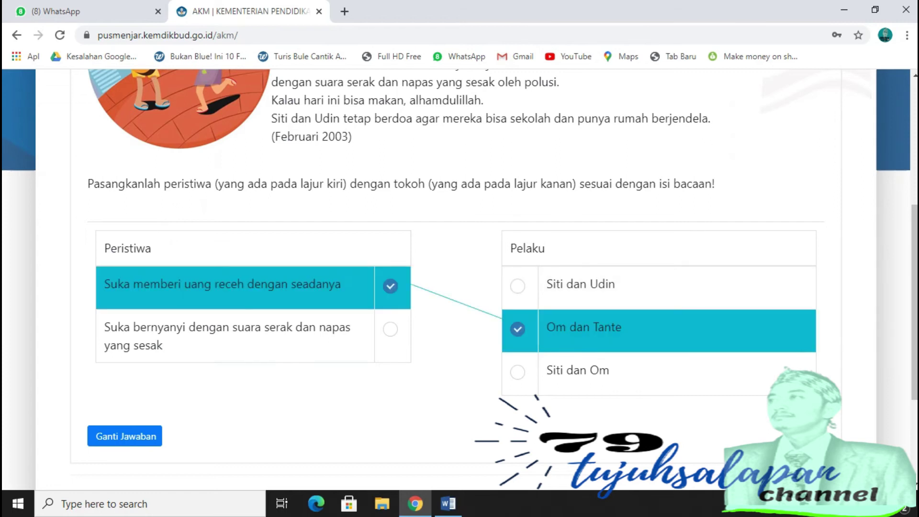
Switch to the Word document to review the list of AKM question types and return to the exam page in Chrome.
click(448, 503)
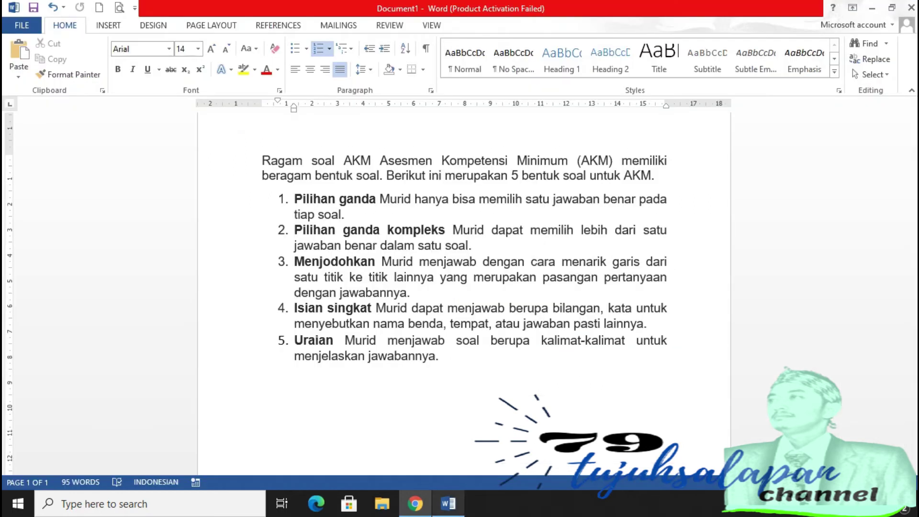
key(alt+Tab)
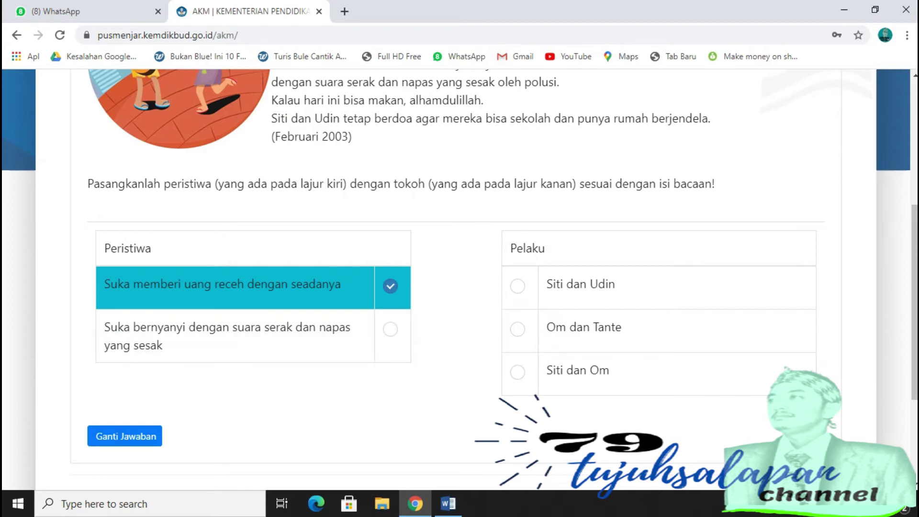
Match "Suka memberi uang receh" with "Siti dan Udin" and "Suka bernyanyi dengan suara serak" with "Siti dan Om", and proceed to question 6.
click(517, 286)
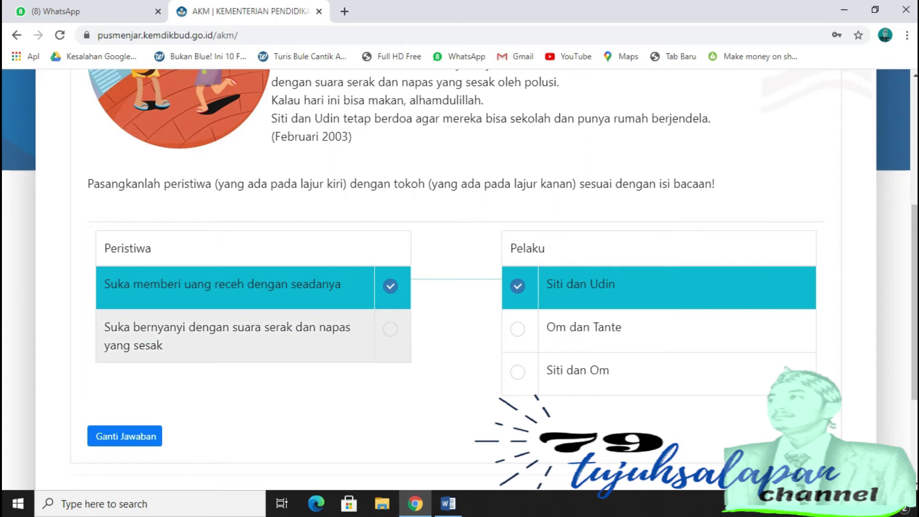
click(390, 329)
click(518, 372)
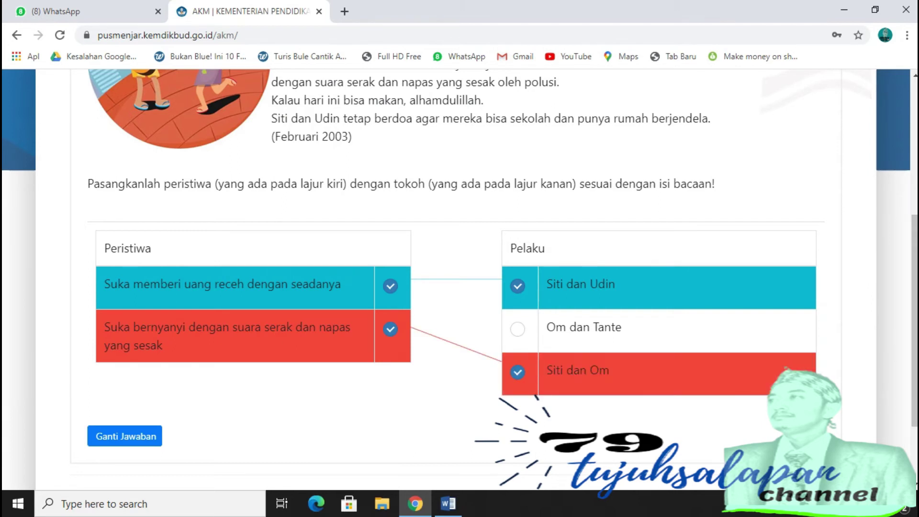
drag(914, 321, 914, 372)
click(717, 403)
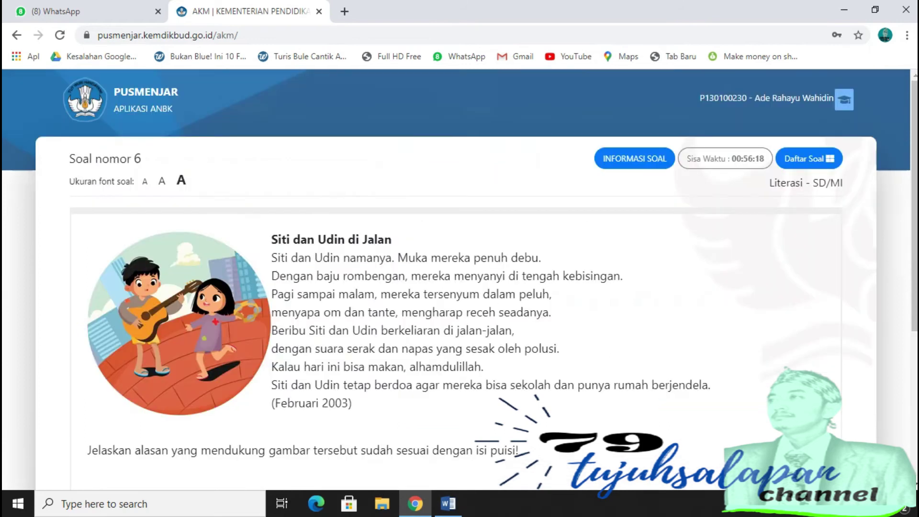
Fill the essay answer of question 6 with "dhjhdsbjHBFJB IBFDJHSBHJ JBJFB" and proceed to question 7.
drag(914, 240, 914, 387)
click(96, 283)
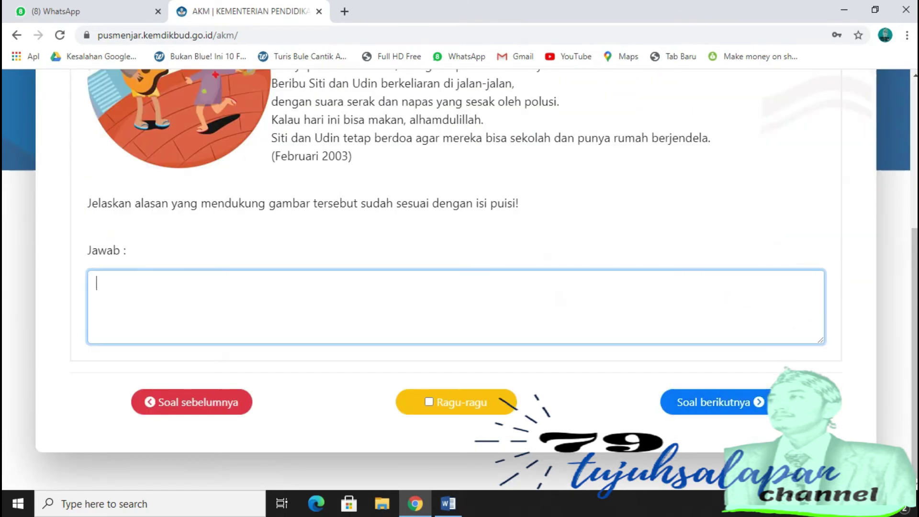
text(dhjhdsbjHBFJB )
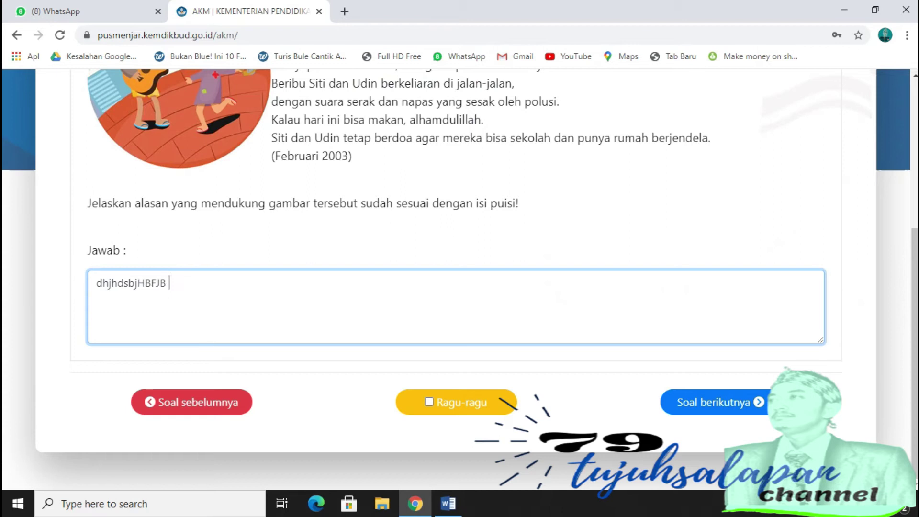
text(IBFDJHSBHJ JBJFB)
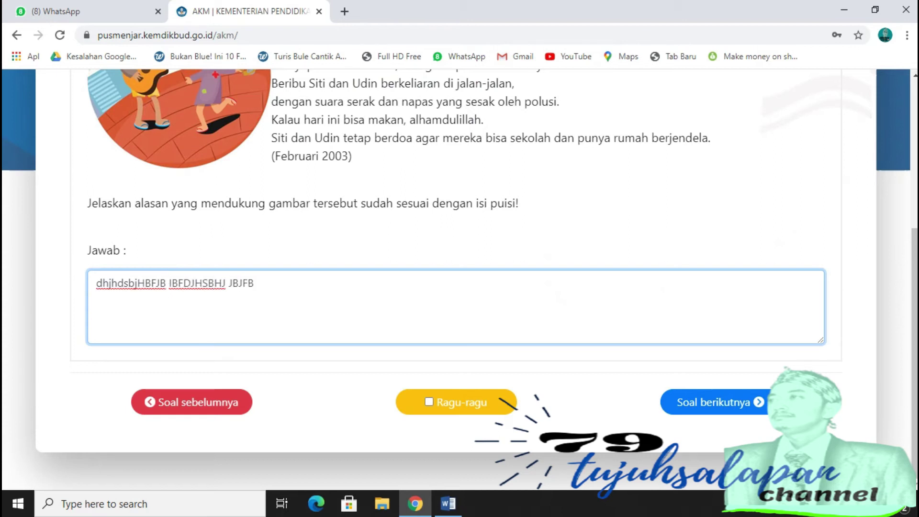
click(714, 403)
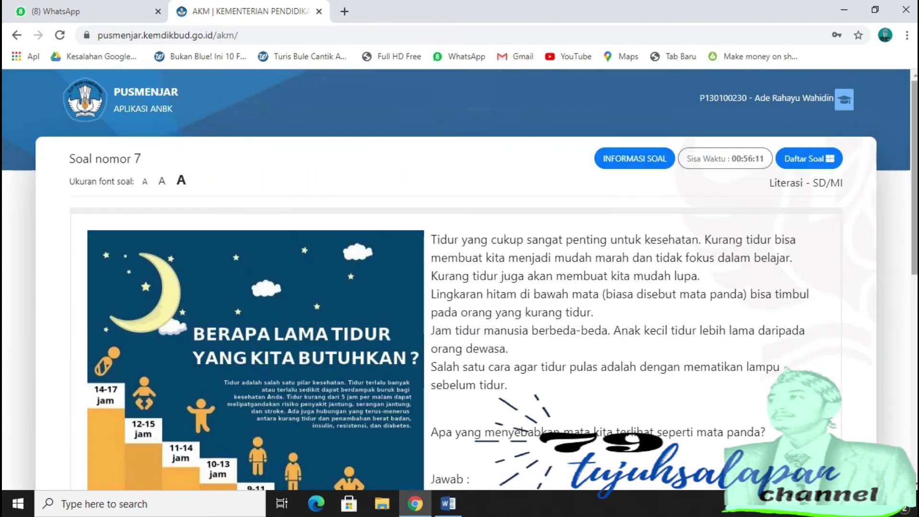
Enter "BCBF" as the answer to question 7 about the cause of panda eyes and proceed to question 8.
scroll(460, 287, down, 8)
click(96, 308)
text(BCBF)
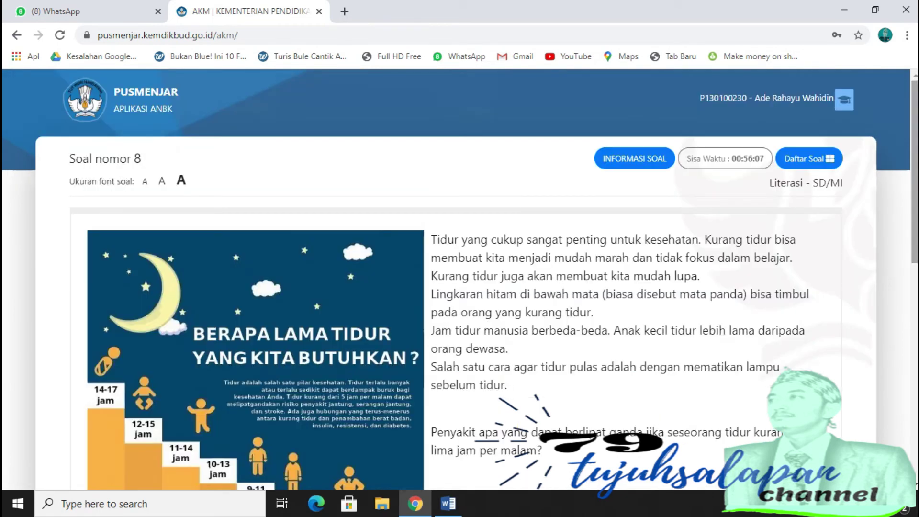
Choose "Diabetes." as the illness in question 8 and proceed to question 9.
scroll(459, 288, down, 6)
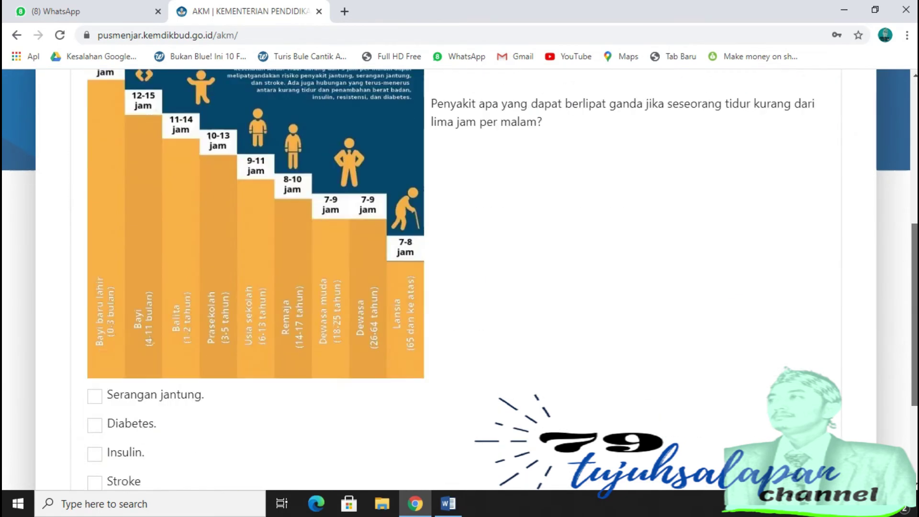
scroll(459, 287, down, 1)
click(95, 405)
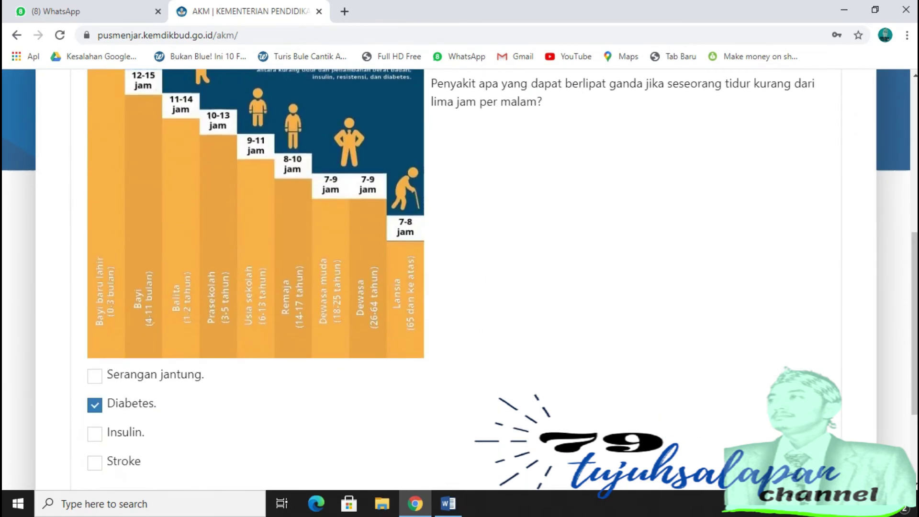
scroll(459, 279, down, 1)
scroll(459, 278, down, 3)
click(714, 402)
Read question 9, choose "Menjelaskan kepada pembaca cara untuk terhindar dari kurang tidur." and proceed to question 10.
scroll(460, 288, down, 8)
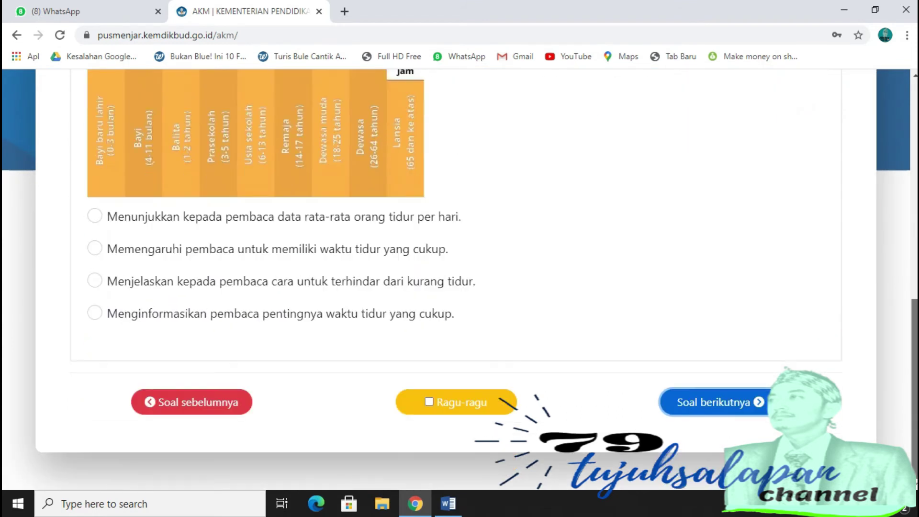
scroll(460, 280, up, 9)
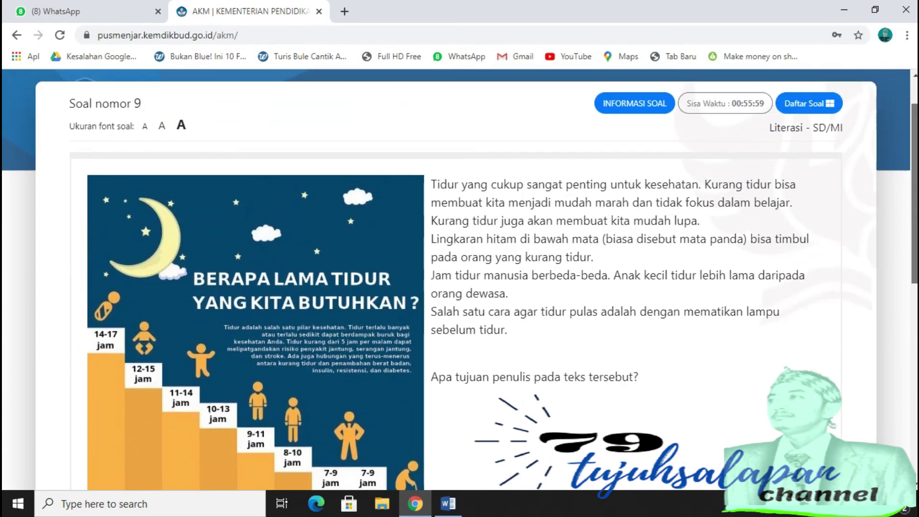
scroll(460, 280, down, 9)
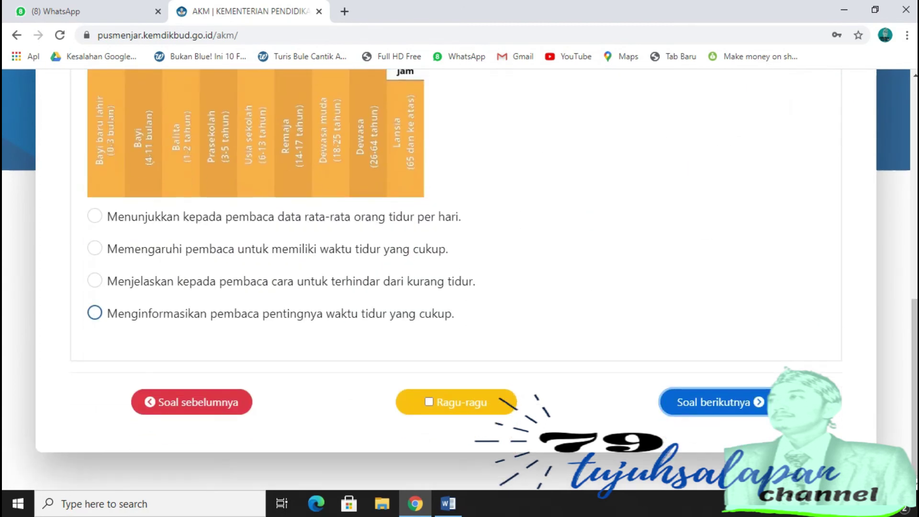
click(94, 281)
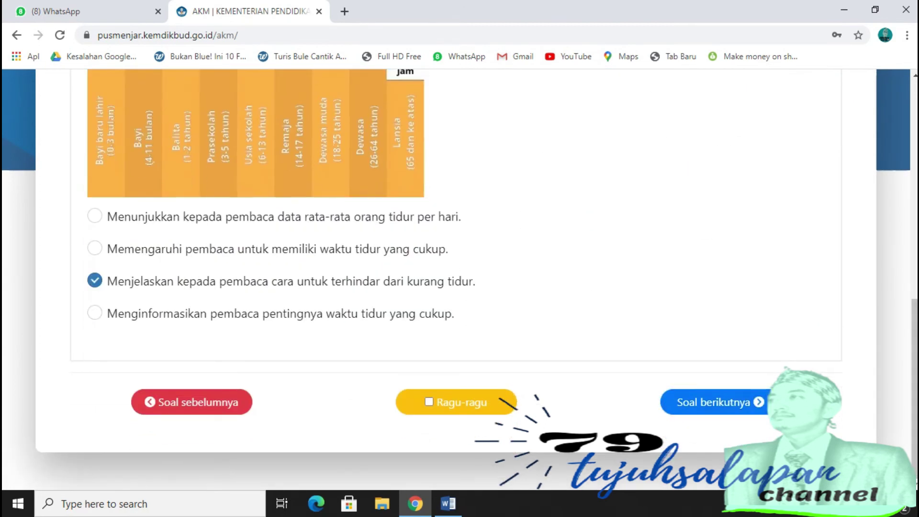
click(714, 403)
Choose "Membuat kita lebih sabar dan tidak mudah marah." in question 10 and proceed to question 11.
scroll(459, 280, down, 9)
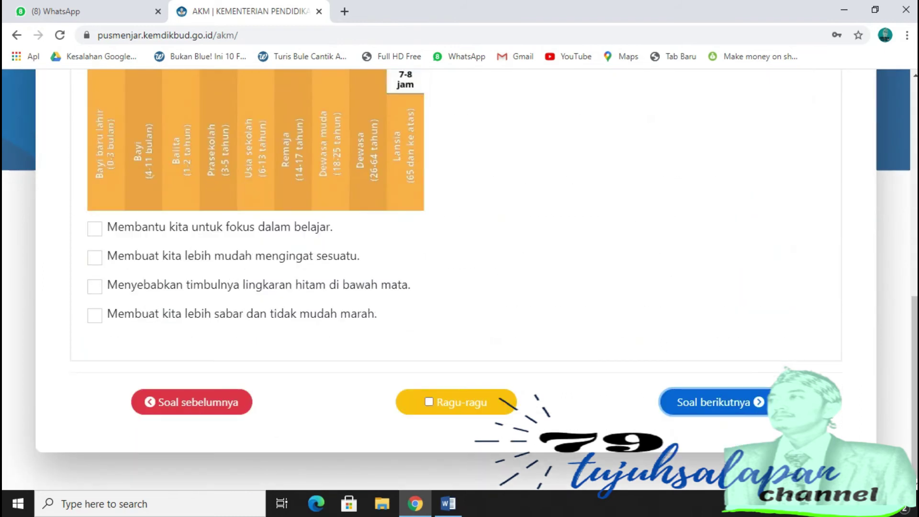
click(94, 316)
click(714, 403)
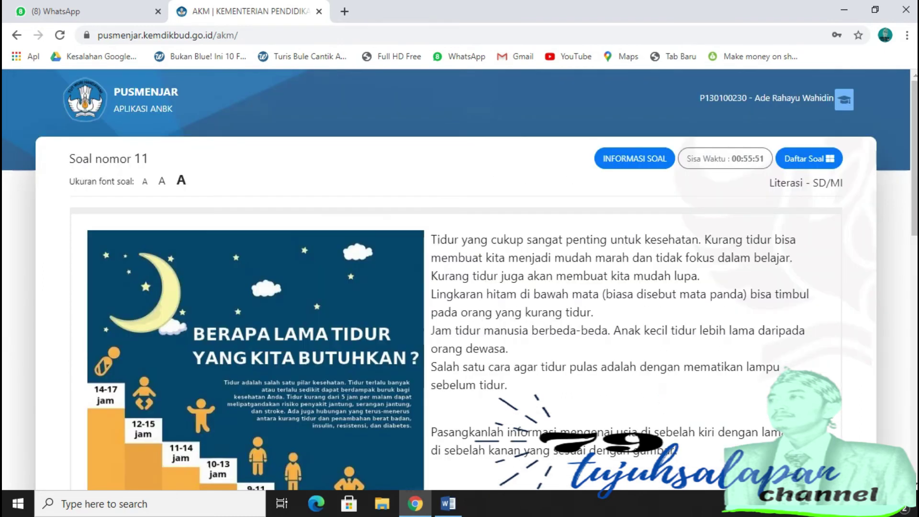
Match "Usia sekolah (6-13 tahun)" with "8-10 jam" and "Pra sekolah (3-5 tahun)" with "9-11 jam", and proceed to question 12.
scroll(460, 281, down, 10)
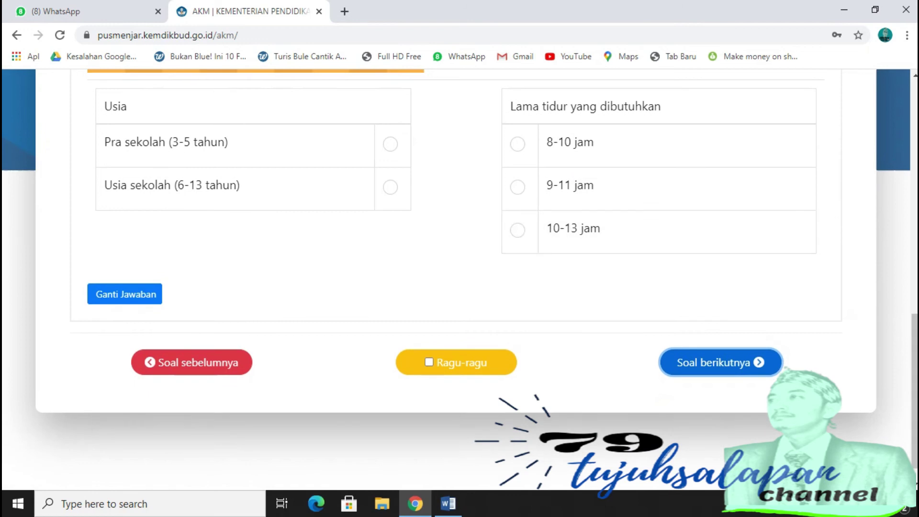
click(391, 187)
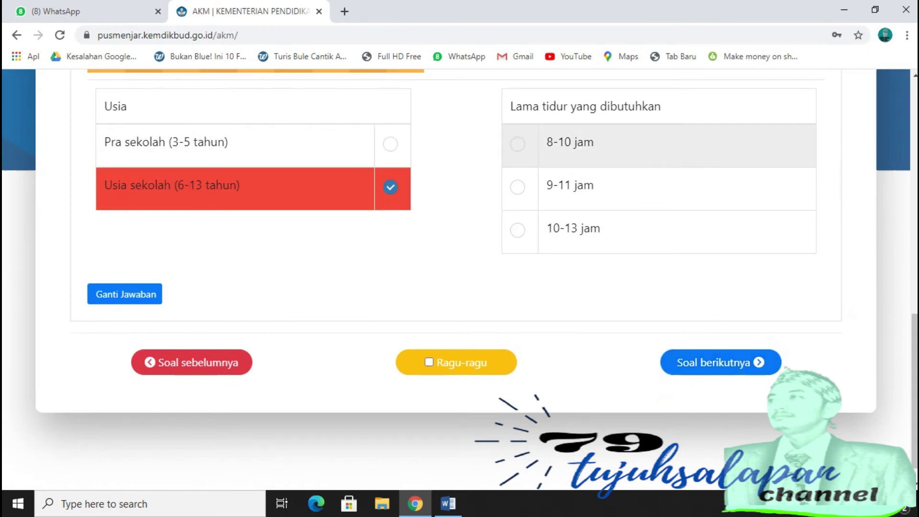
click(518, 144)
click(390, 144)
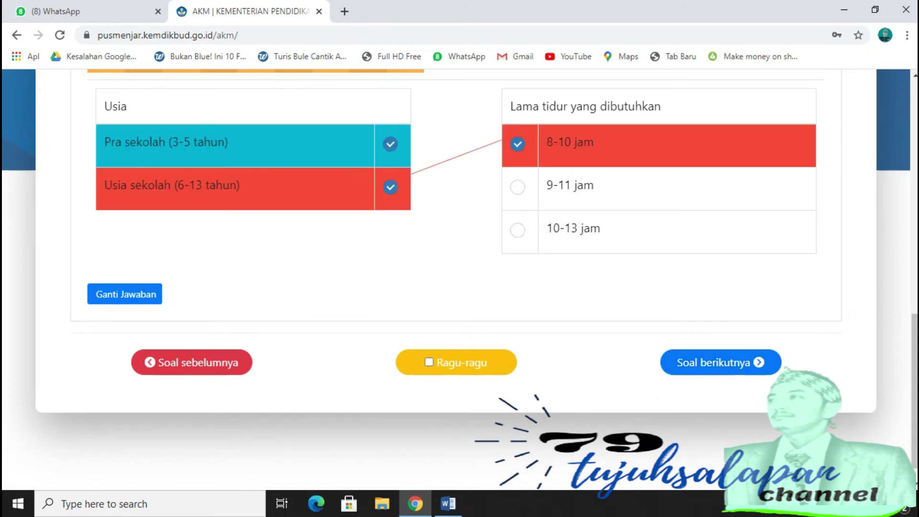
click(518, 186)
scroll(518, 187, up, 1)
click(711, 400)
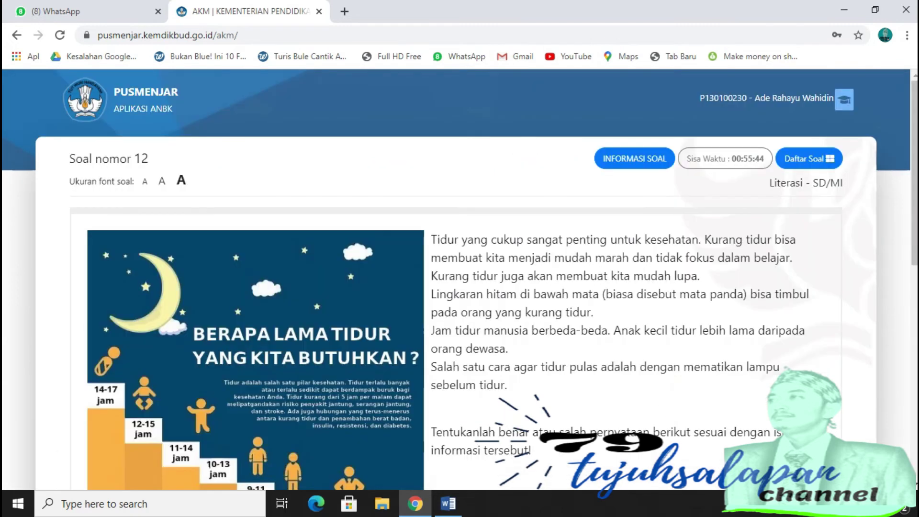
In question 12, mark the "Usia 20 tahun" statement as Benar and the "Orang yang kurang tidur" statement as Salah.
scroll(460, 281, down, 9)
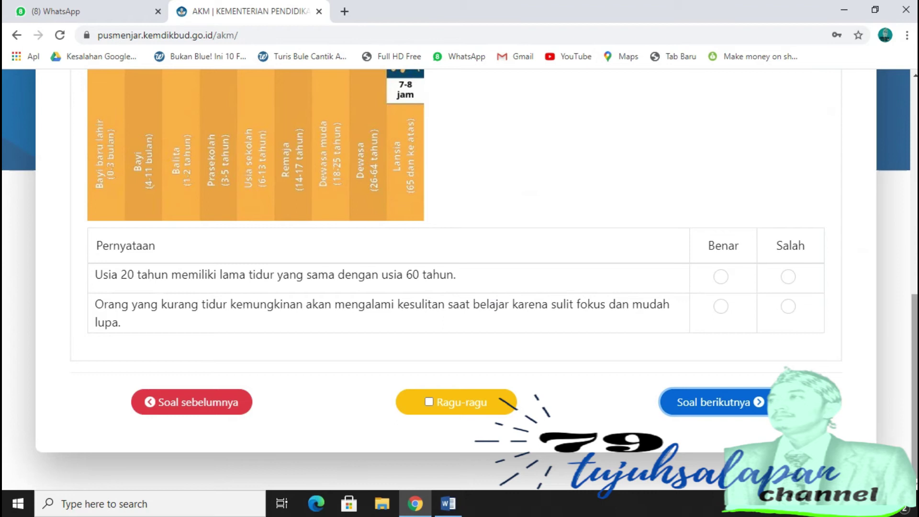
click(721, 276)
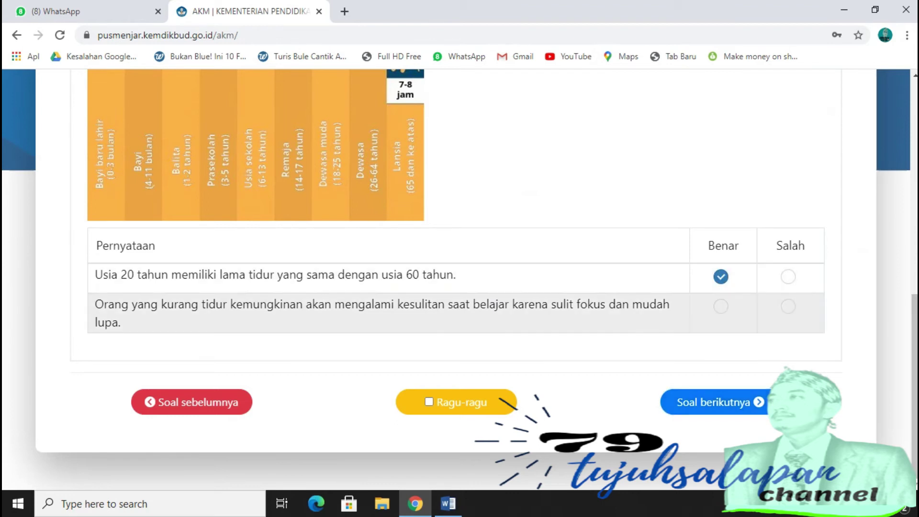
scroll(460, 281, up, 1)
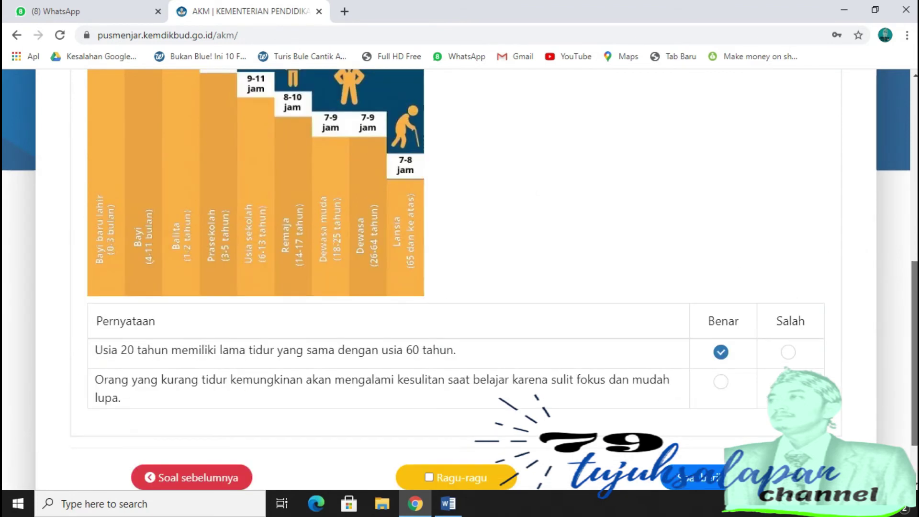
scroll(460, 280, down, 1)
click(788, 306)
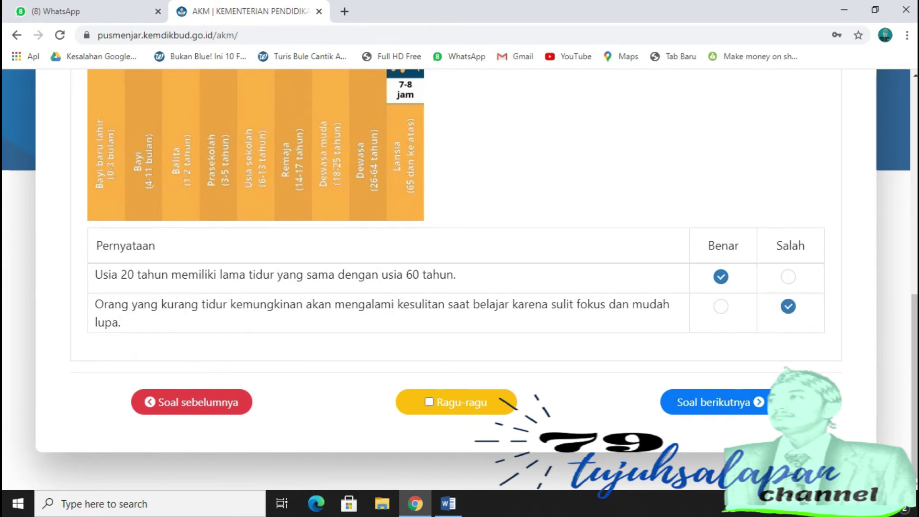
Proceed to question 13, enter "FTDFCF" as the answer, and continue to question 14.
click(713, 402)
drag(915, 177, 914, 382)
click(96, 283)
text(FTDFCF)
click(714, 402)
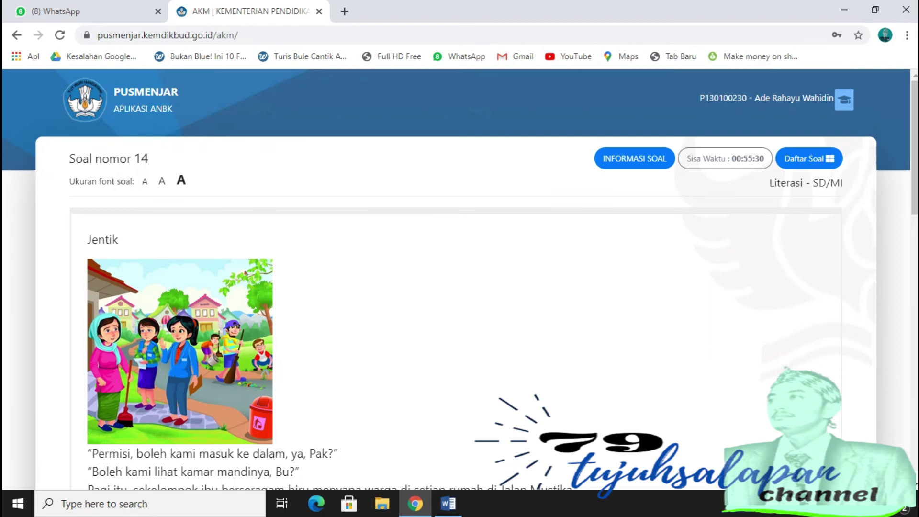
Answer where Nuha and her family live in question 14 with "DGDGF" and proceed to question 15.
drag(914, 148, 914, 415)
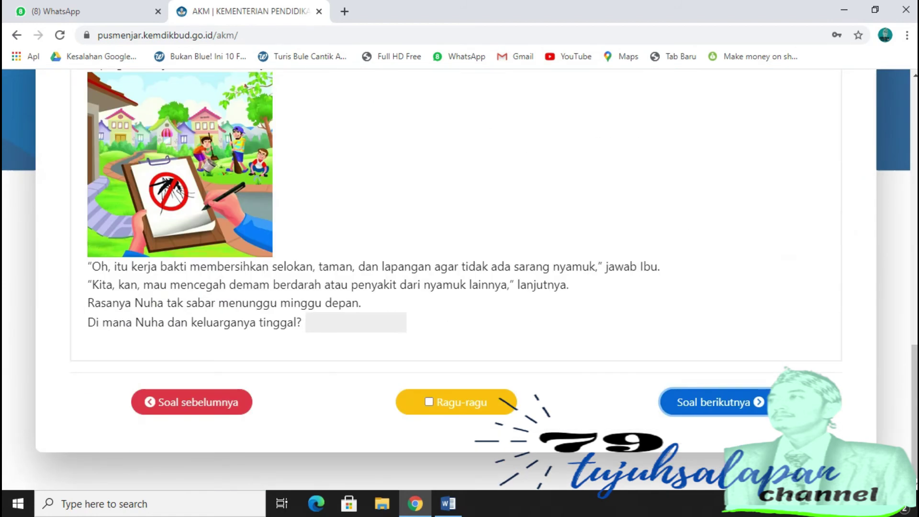
click(356, 322)
text(DGDGF)
click(713, 403)
Select "Rumah Nuha akan mendapat kartu kuning." and "Banyak nyamuk yang akan bersarang di rumah Nuha." in question 15, and proceed to question 16.
scroll(460, 278, down, 10)
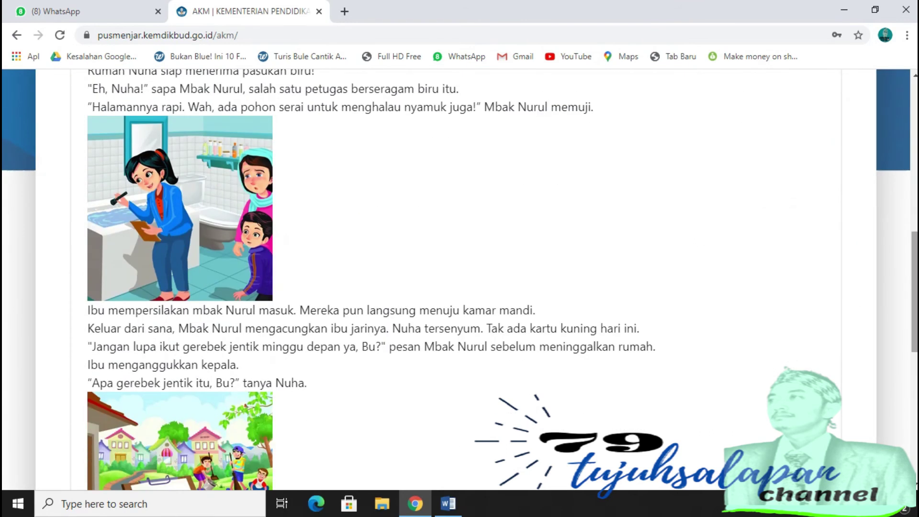
scroll(460, 278, down, 9)
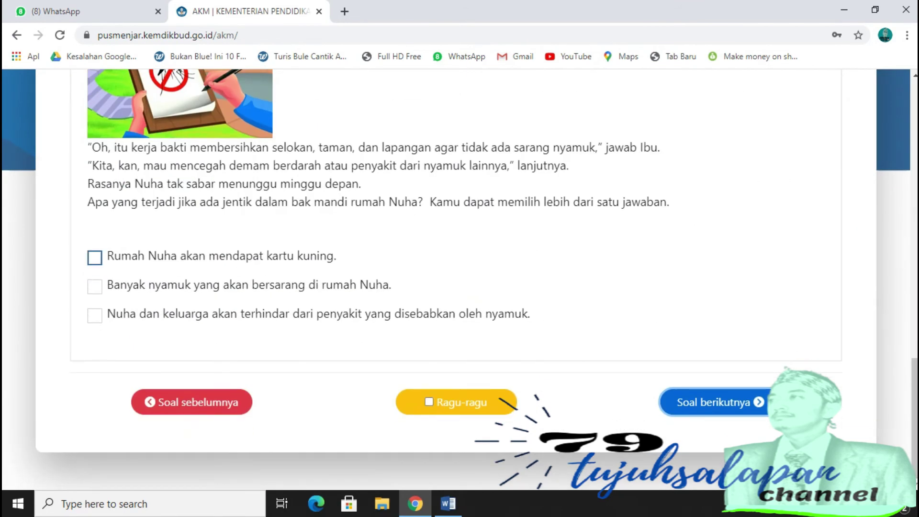
click(95, 258)
click(95, 287)
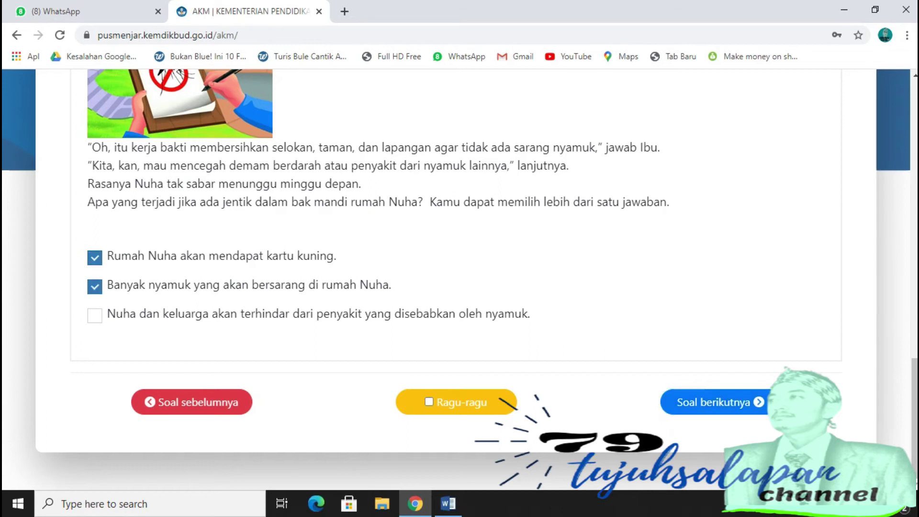
click(715, 402)
Choose "Senang, karena kamar mandi rumah Nuha bebas jentik." in question 16 and proceed to question 17.
drag(915, 138, 915, 417)
click(95, 263)
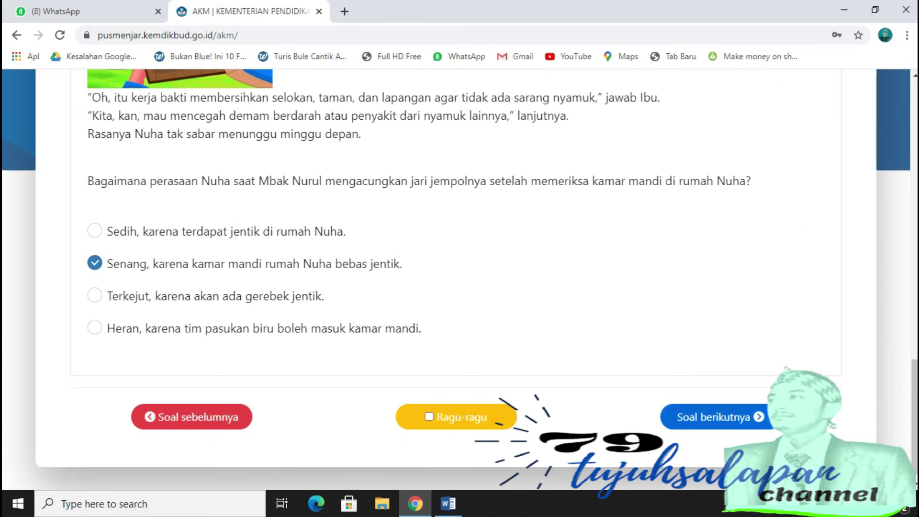
click(713, 418)
Choose "Mbak Nurul memakai seragam ketika akan mengecek rumah warga." in question 17 and proceed to question 18.
scroll(460, 278, down, 15)
click(95, 281)
click(714, 403)
Match "Nurul" with "Petugas kesehatan yang memeriksa rumah-rumah warga." and "Nuha" with "Anak yang rumahnya didatangi oleh petugas kesehatan.", and proceed to question 19.
scroll(460, 278, down, 15)
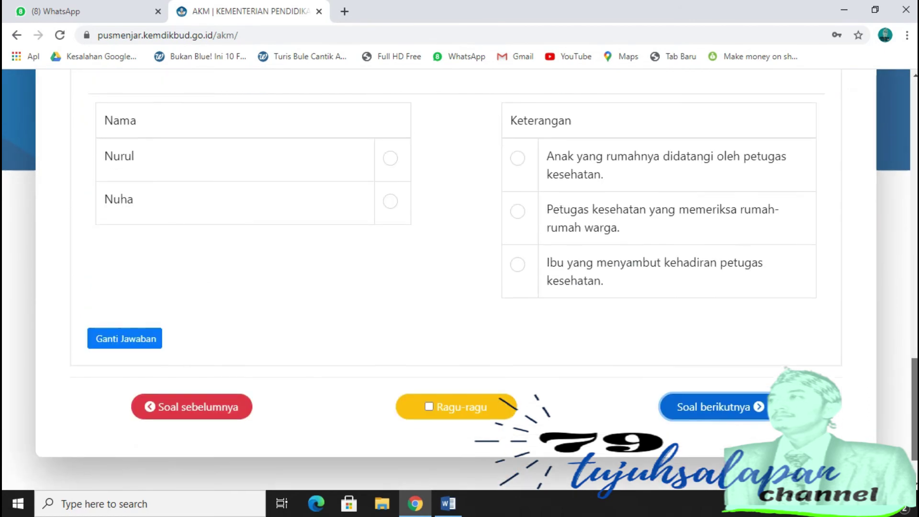
click(390, 155)
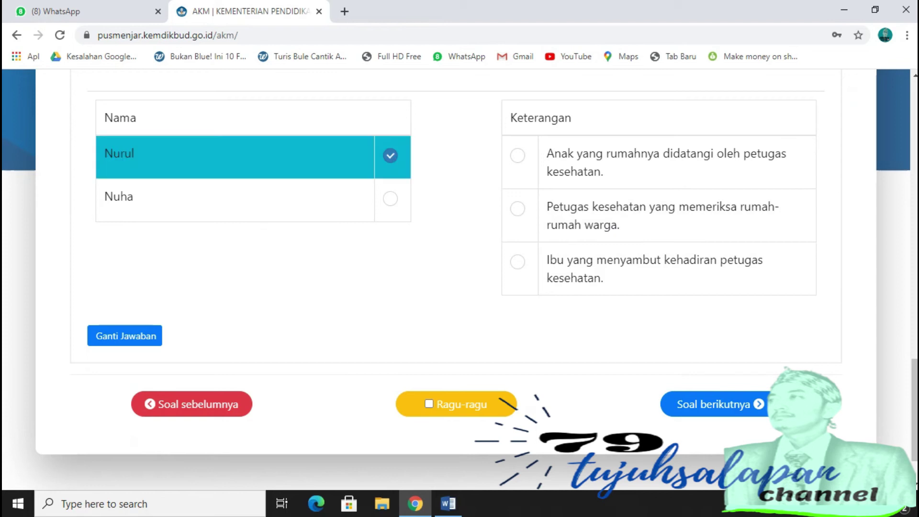
click(518, 209)
click(391, 198)
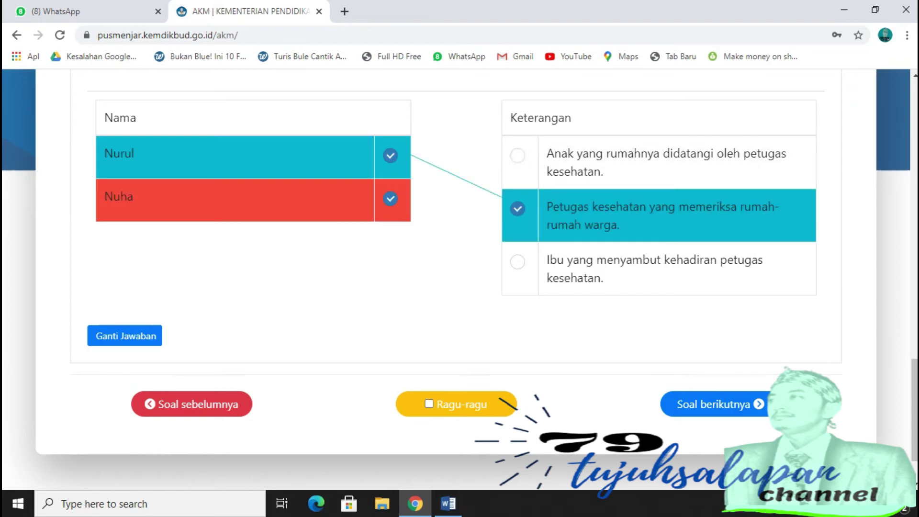
click(518, 155)
click(713, 404)
In question 19, mark "Menanam pohon serai." as Benar and "Membersihkan selokan." as Salah, and proceed to question 20.
drag(913, 138, 914, 422)
click(722, 259)
click(788, 287)
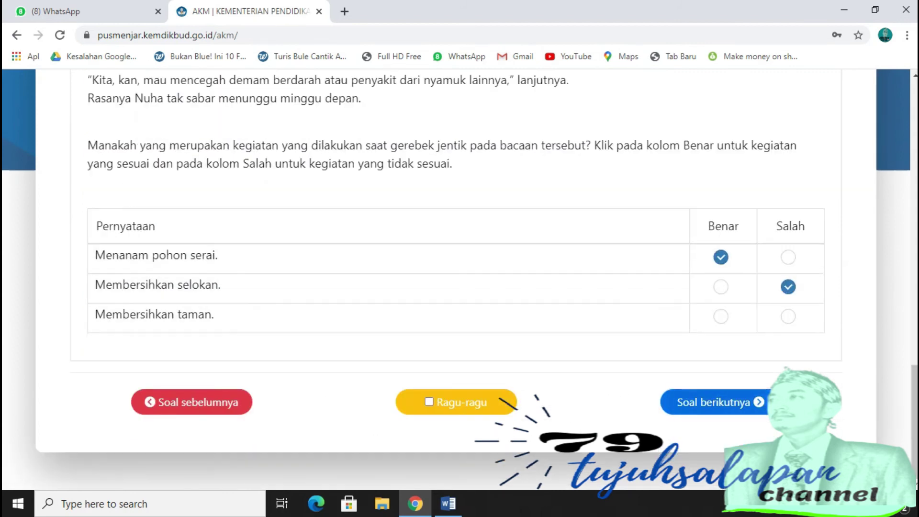
click(713, 402)
Check the question list, leave question 20 unanswered and proceed to question 21.
click(809, 159)
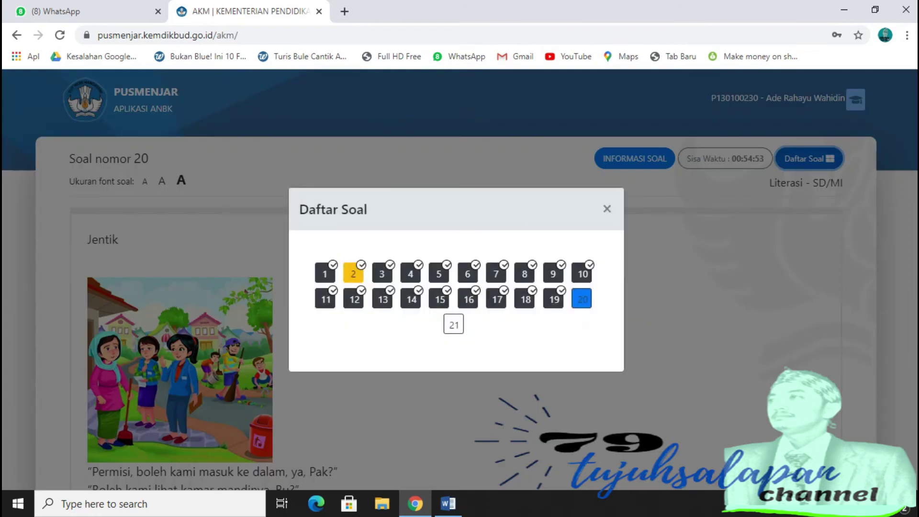
key(Escape)
drag(914, 139, 915, 423)
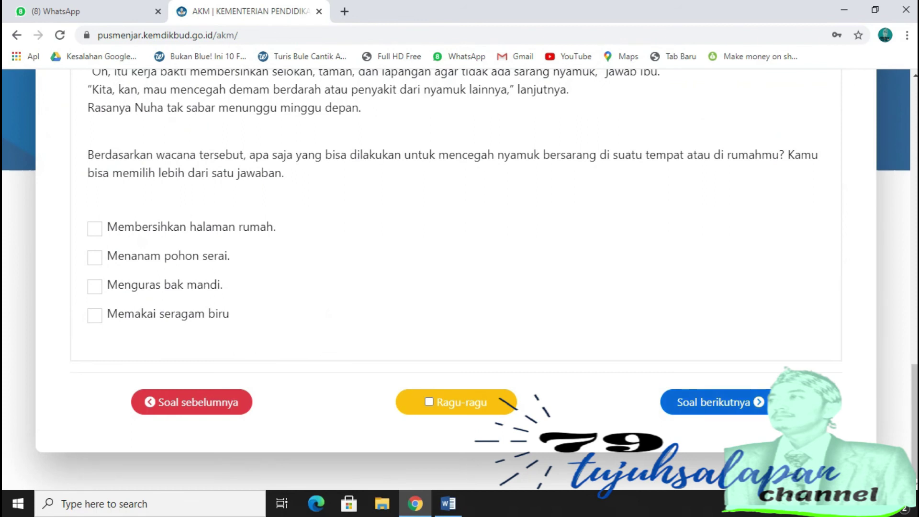
click(720, 403)
Review the question list, leave question 21 unanswered and proceed to the test confirmation page.
mouse_move(915, 140)
mouse_down()
mouse_move(915, 422)
mouse_move(915, 139)
mouse_up()
drag(770, 183, 800, 183)
click(809, 158)
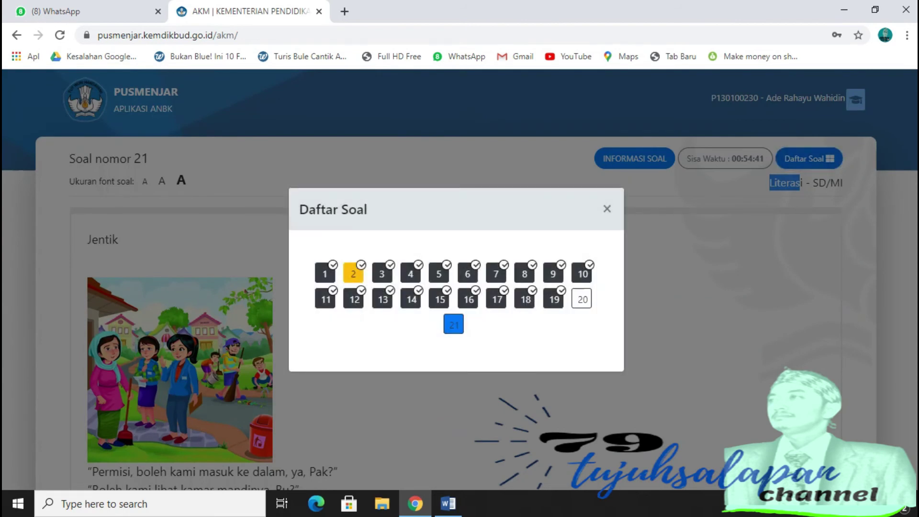
click(607, 209)
scroll(607, 209, down, 15)
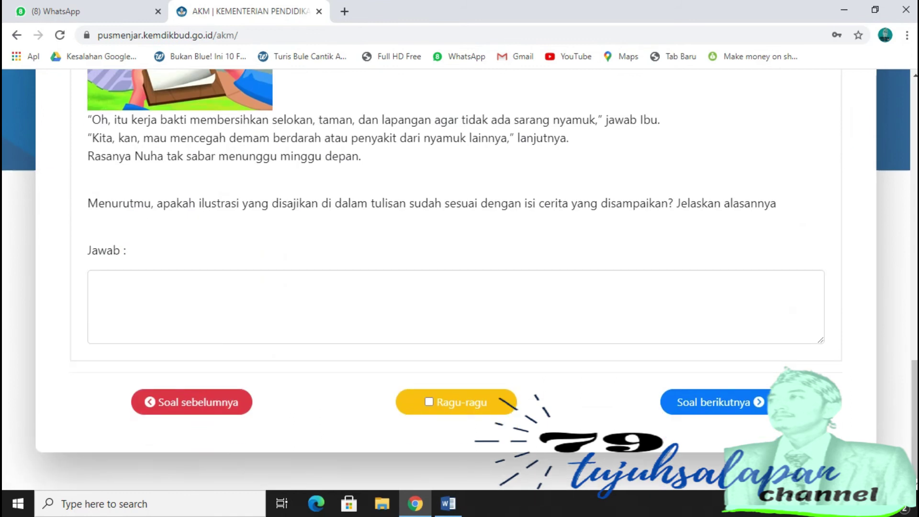
click(714, 402)
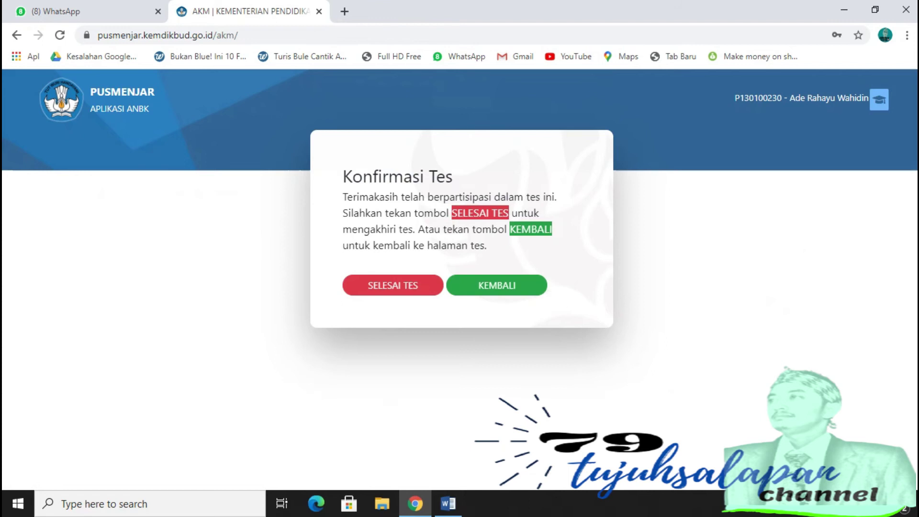
Read the Konfirmasi Tes message and return to the test page.
drag(353, 176, 553, 197)
click(553, 197)
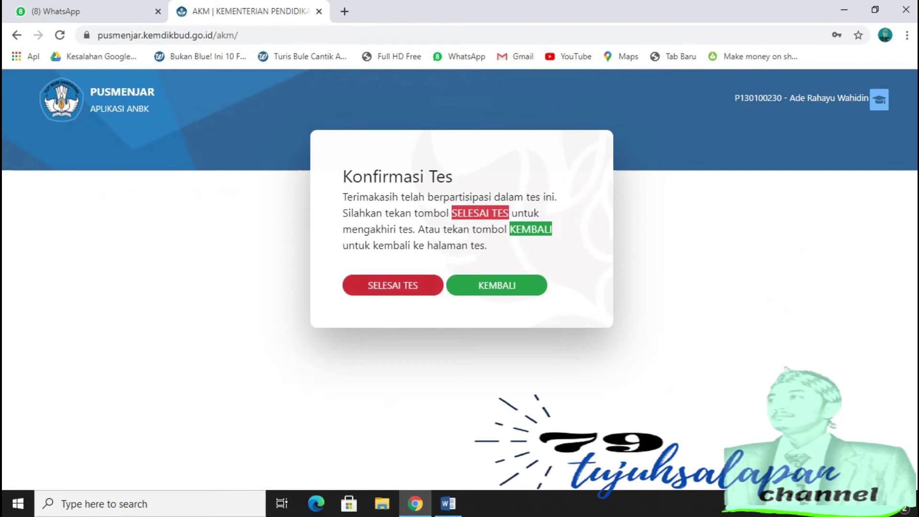
click(497, 285)
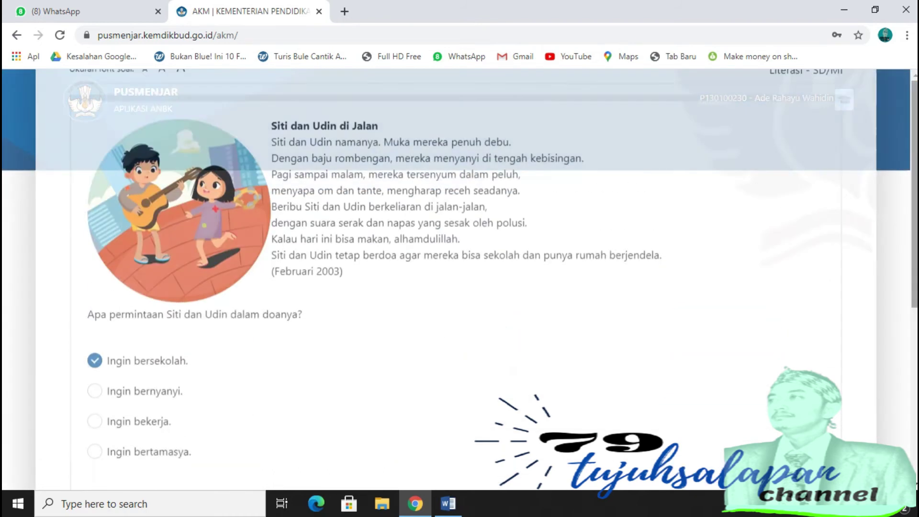
Switch between questions 1 and 2 through the question list, ending on question 2.
click(809, 158)
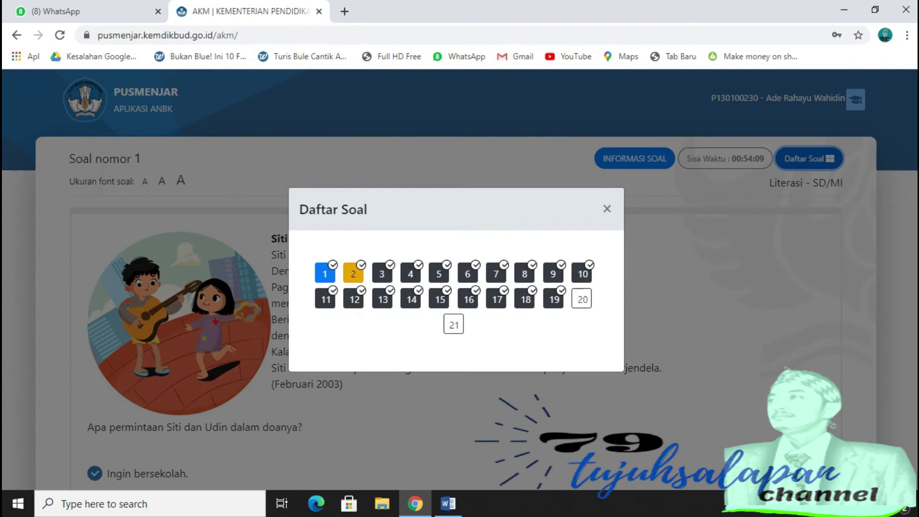
click(354, 274)
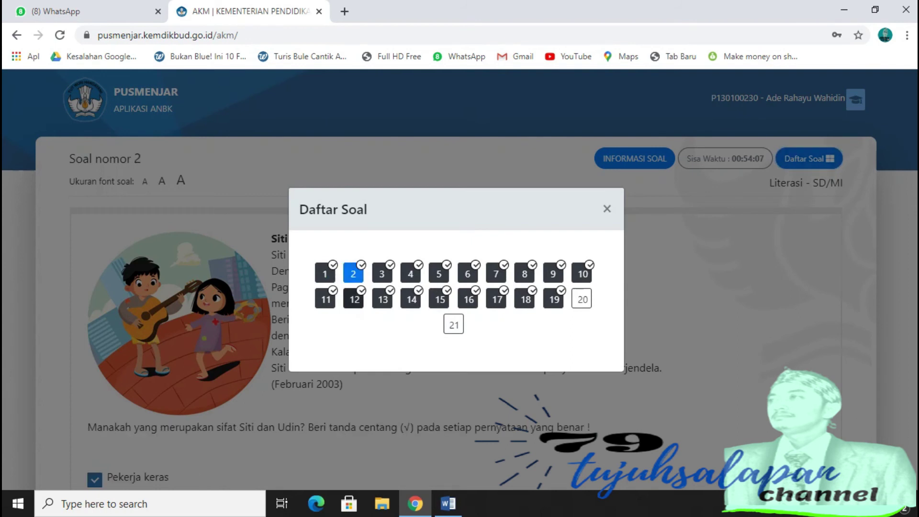
click(325, 273)
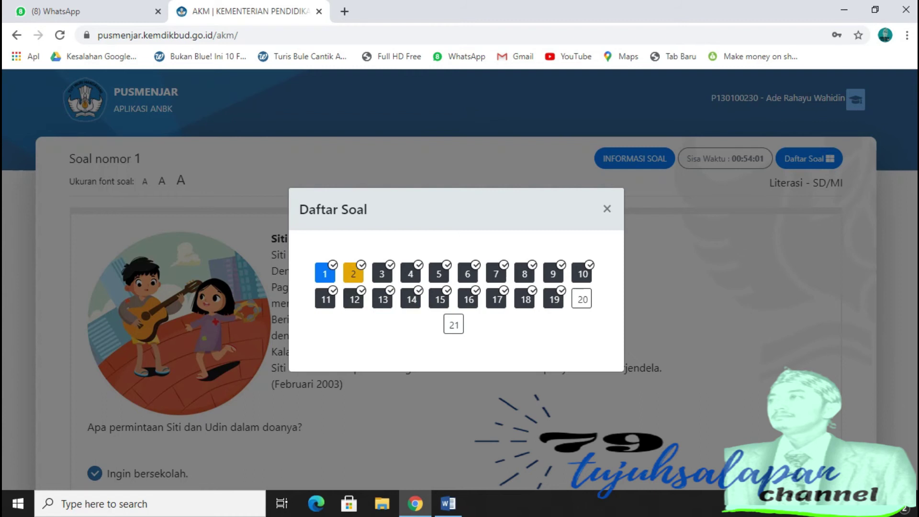
click(353, 273)
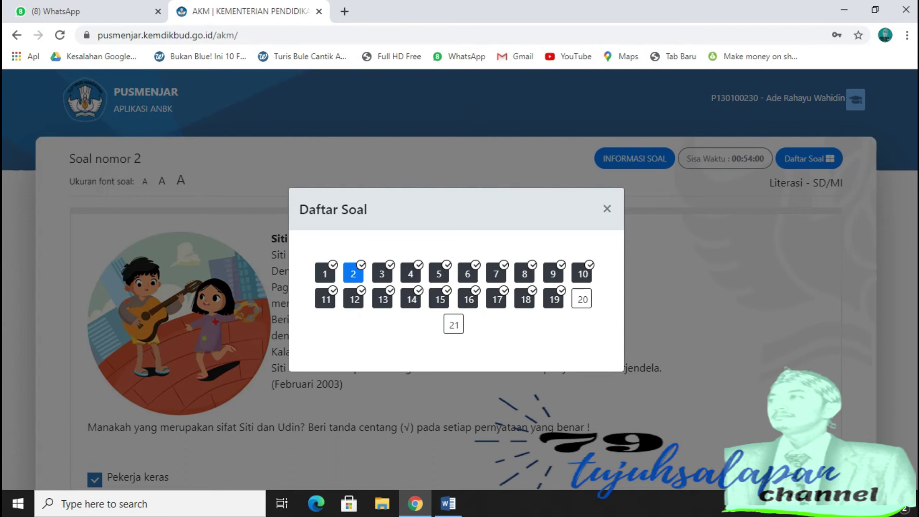
click(607, 208)
Change the question 2 answer by selecting "Pemalu" and clearing "Pekerja keras", and proceed to question 3.
scroll(460, 288, down, 5)
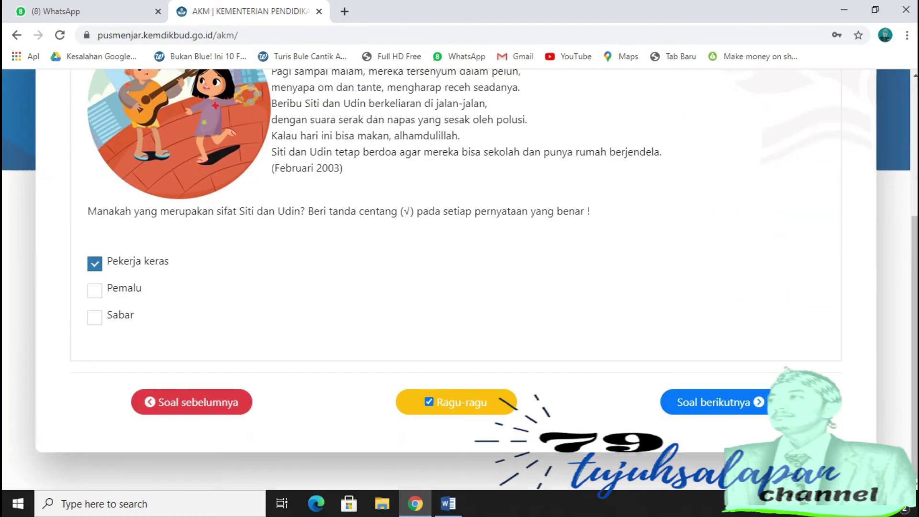
click(95, 291)
click(95, 264)
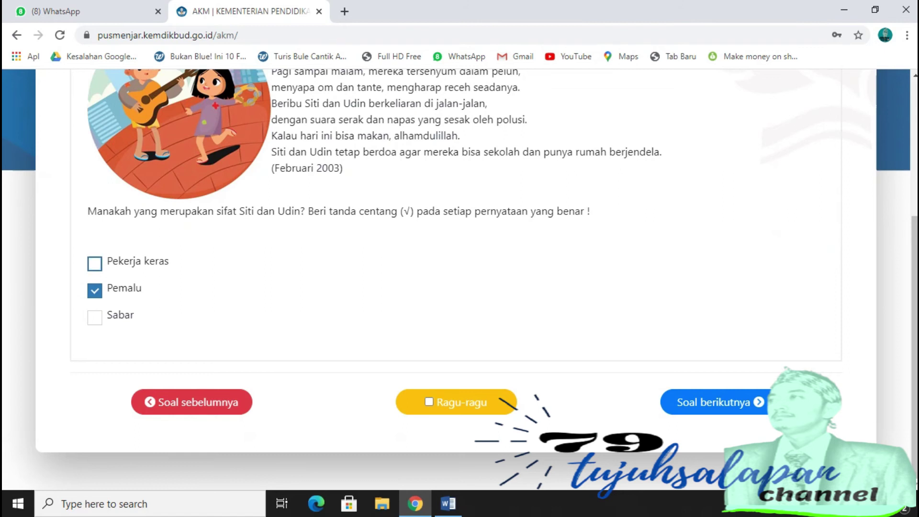
click(713, 402)
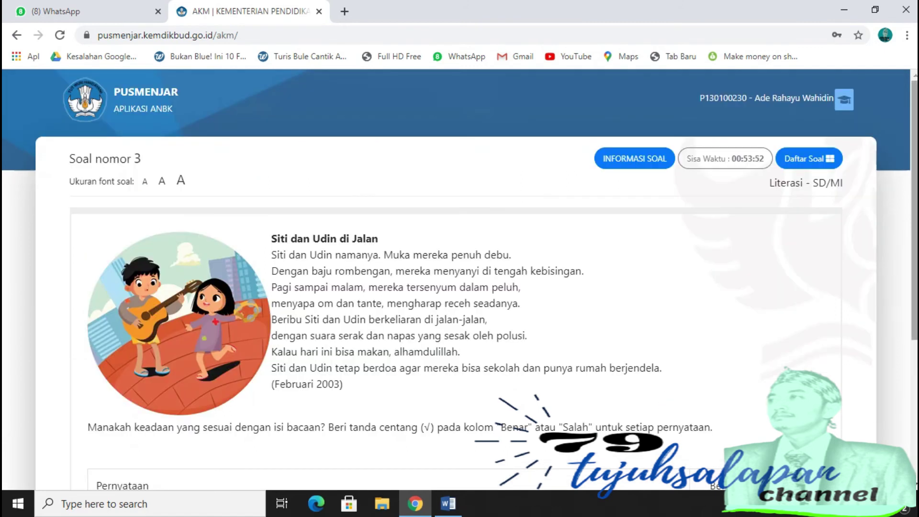
Jump to question 21 through the question list, continue past it and finish the test.
click(809, 158)
click(453, 324)
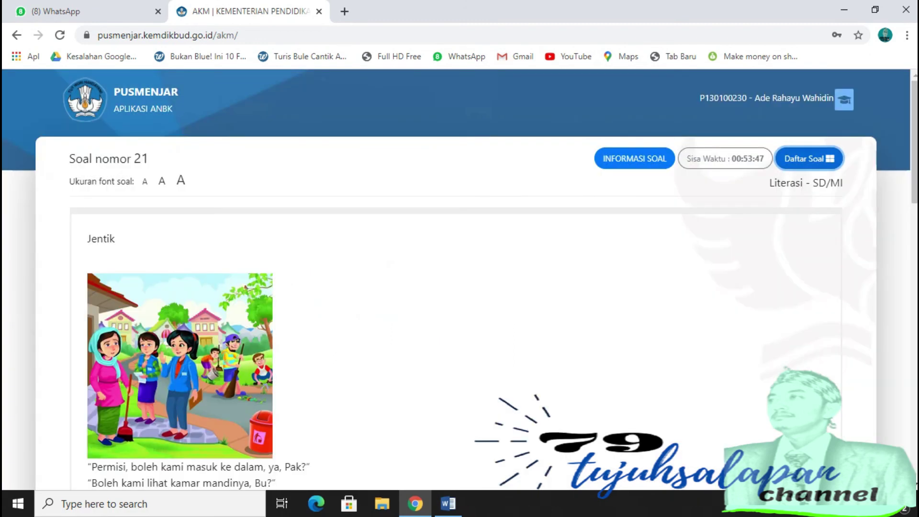
scroll(460, 278, down, 15)
click(719, 402)
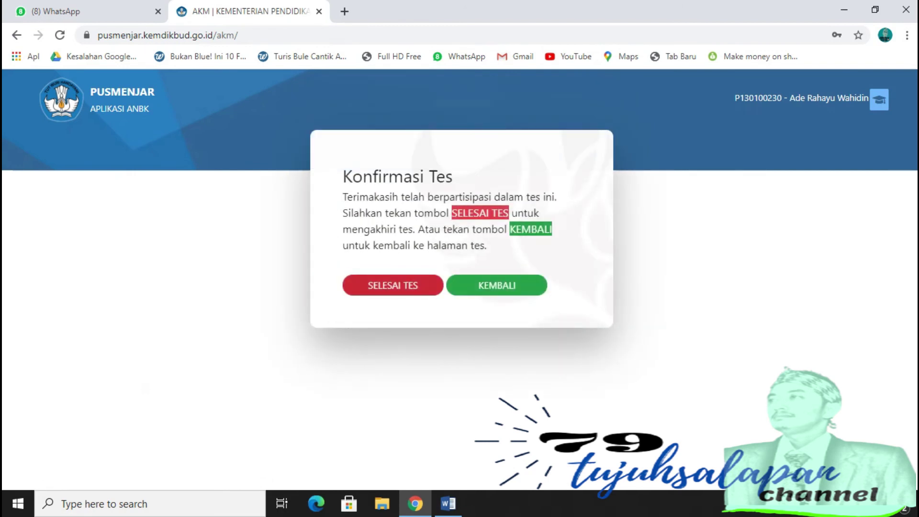
click(393, 285)
Skim the Reviu Hasil table comparing the submitted answers with the answer key.
scroll(454, 306, down, 15)
scroll(455, 306, up, 15)
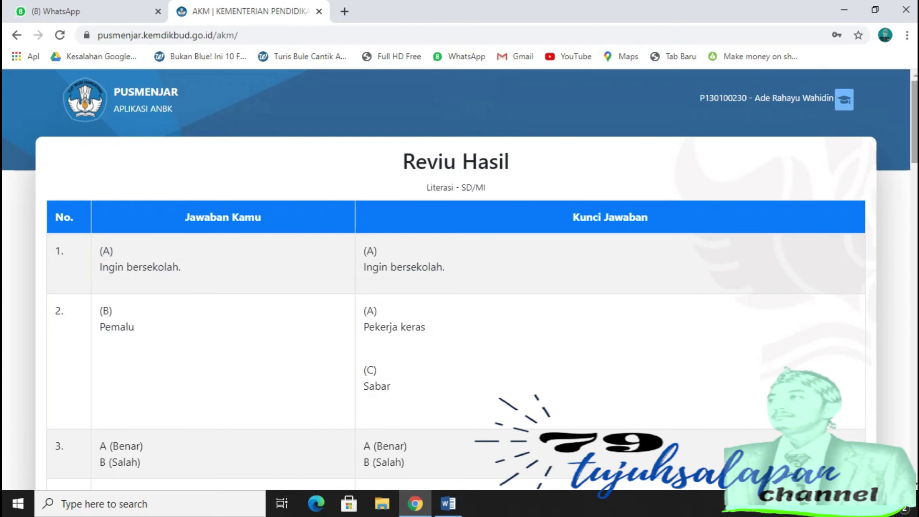
scroll(455, 306, down, 3)
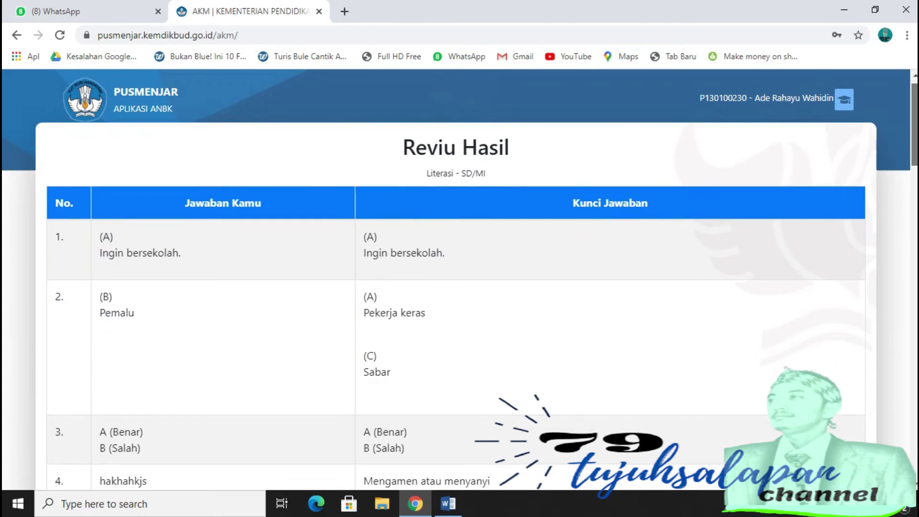
scroll(455, 306, up, 3)
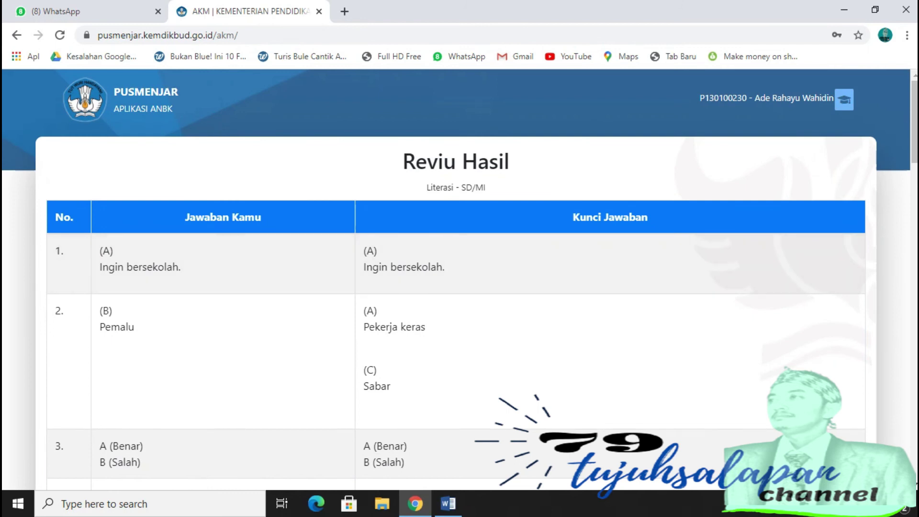
scroll(455, 278, down, 3)
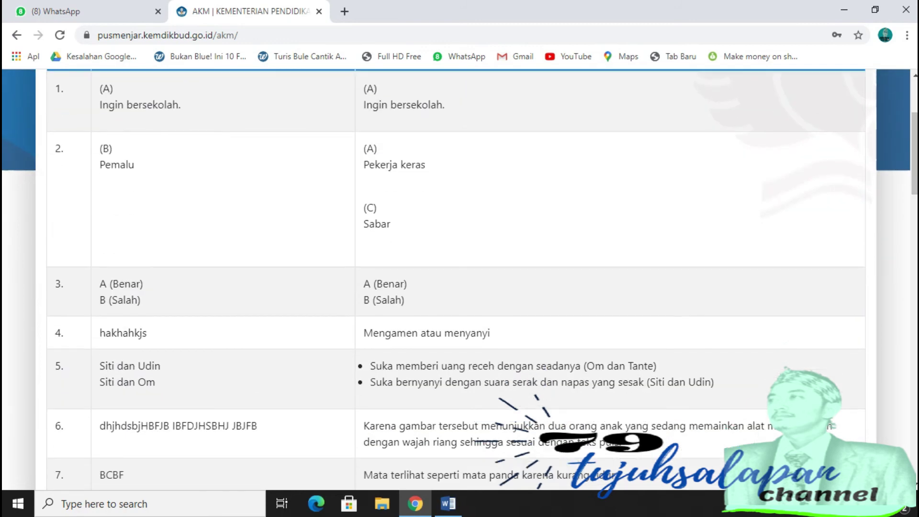
scroll(455, 278, up, 3)
Compare the submitted answer and the answer key for question 1.
drag(100, 251, 159, 267)
click(160, 267)
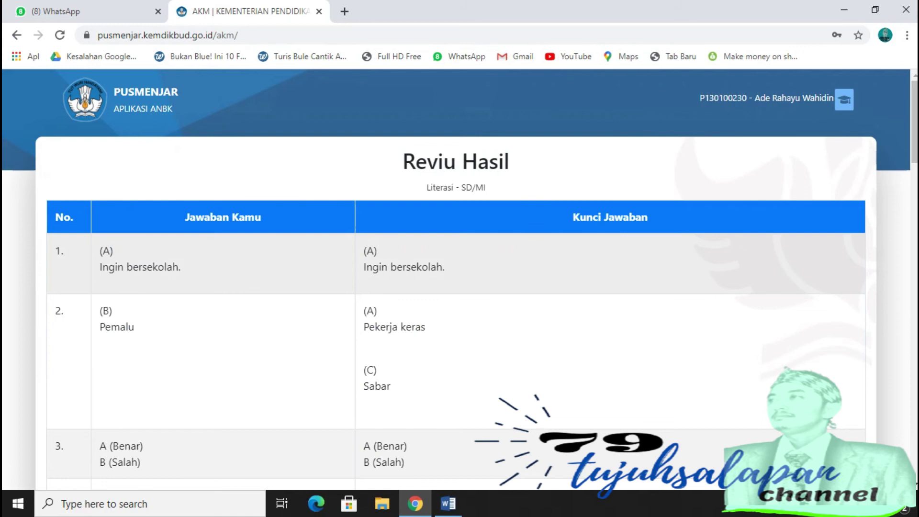
drag(445, 267, 375, 251)
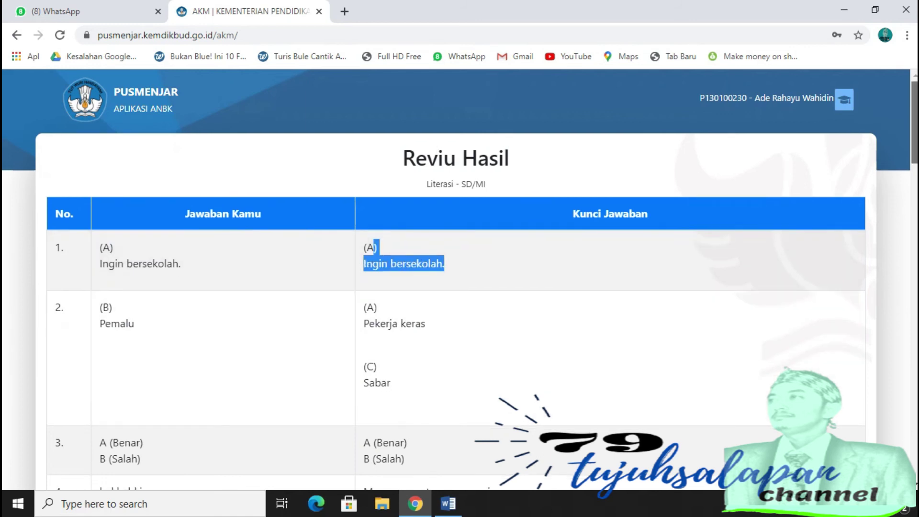
scroll(455, 278, down, 1)
scroll(455, 278, down, 1)
click(502, 247)
Compare the submitted answer with the key for question 2, and look through the results down to question 19.
drag(135, 233, 100, 218)
click(99, 217)
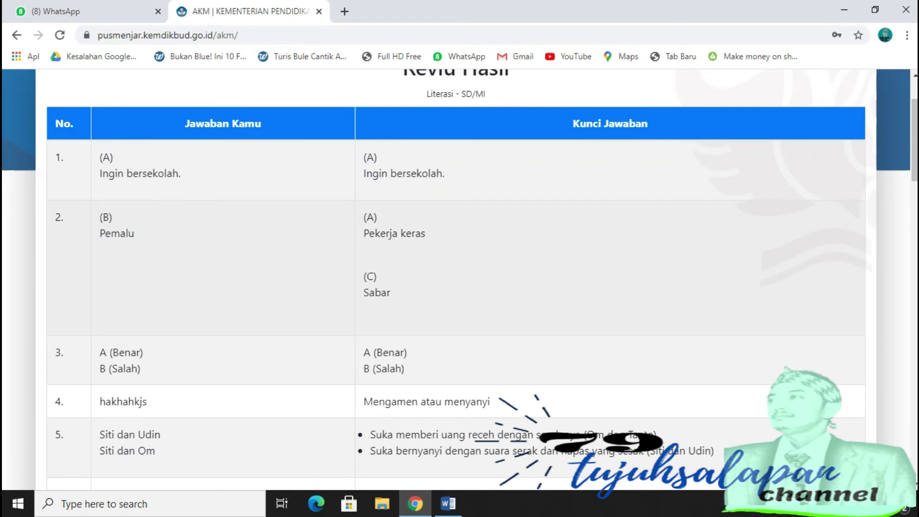
drag(426, 233, 365, 213)
click(365, 213)
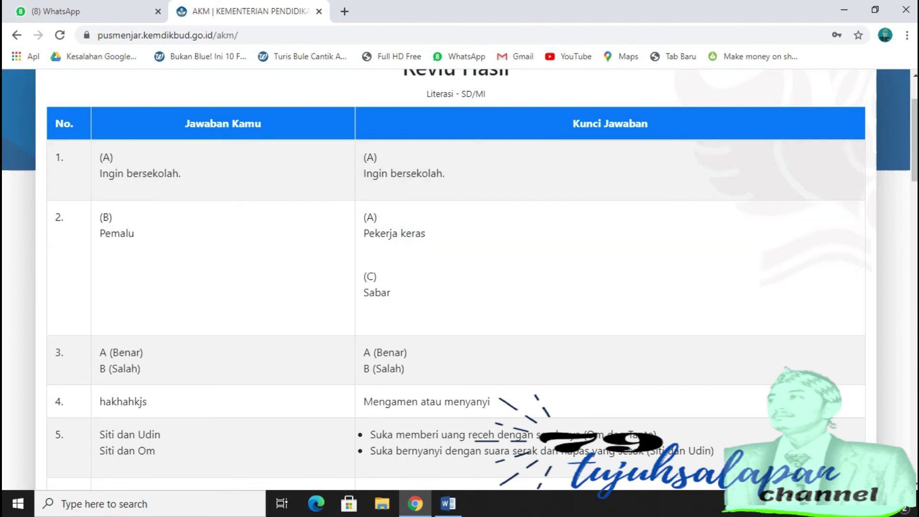
scroll(460, 278, down, 20)
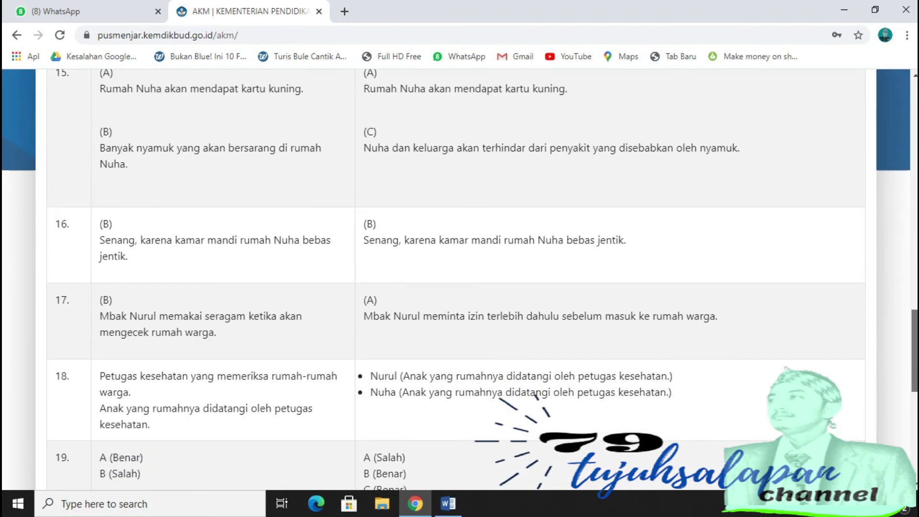
Download the test results as a PDF from the end of the review page and show the file in its folder.
scroll(460, 278, down, 1)
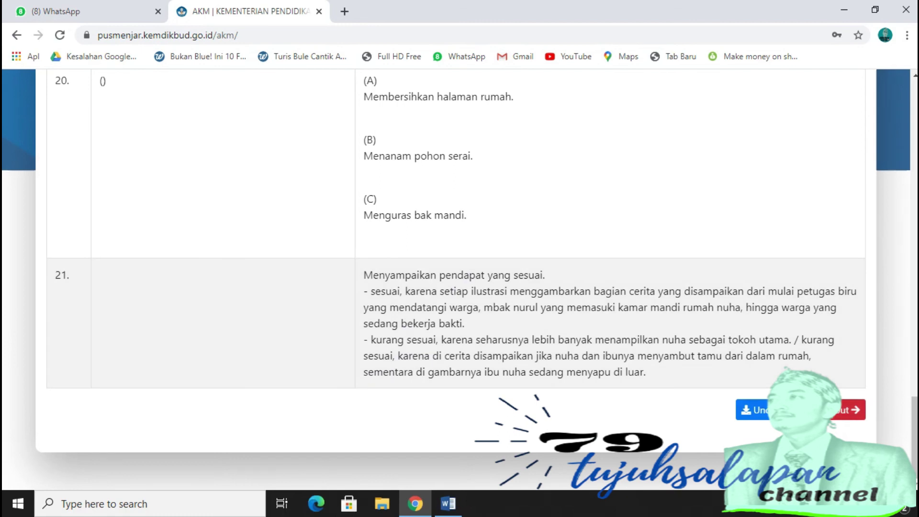
click(753, 410)
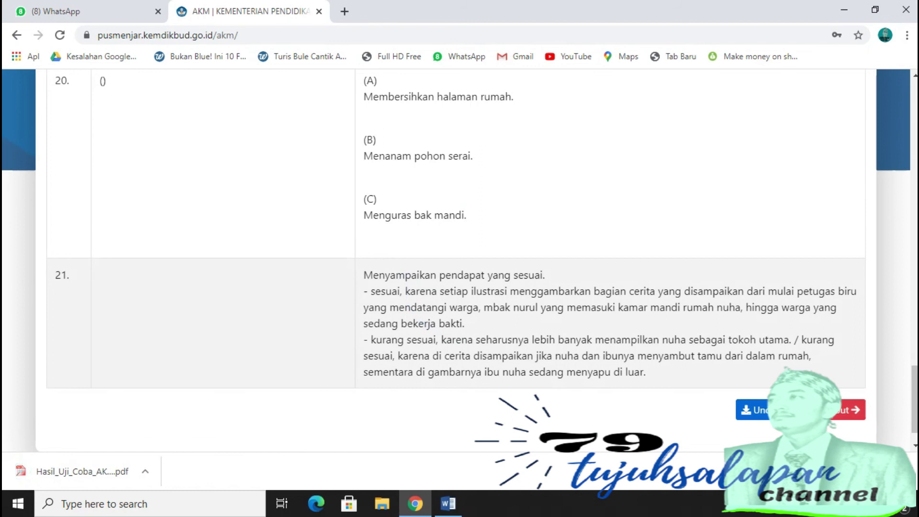
right_click(63, 478)
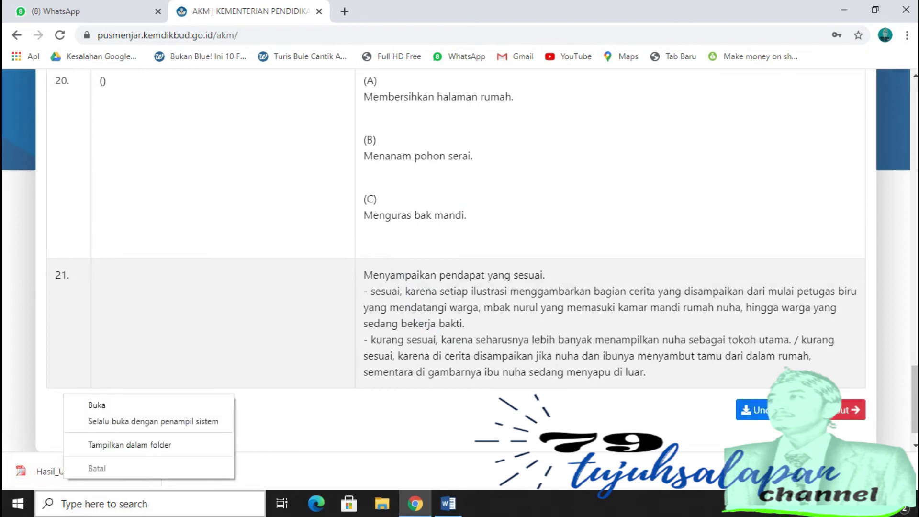
click(129, 445)
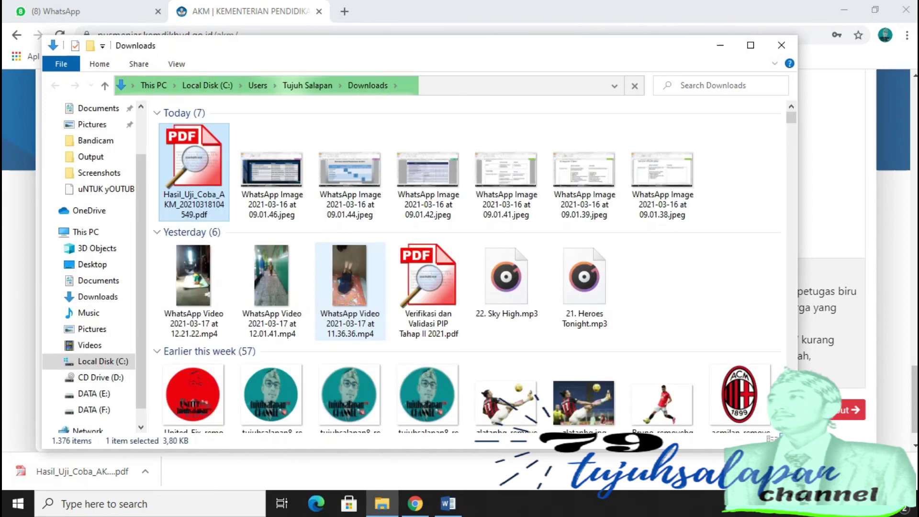
Open Hasil_Uji_Coba_AKM_20210318104549.pdf from the Downloads folder and minimize the folder window.
right_click(198, 168)
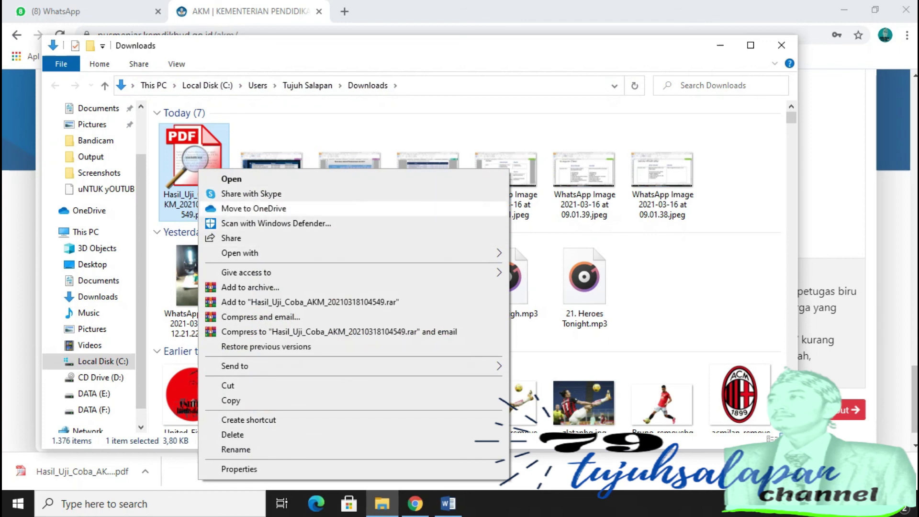
click(231, 178)
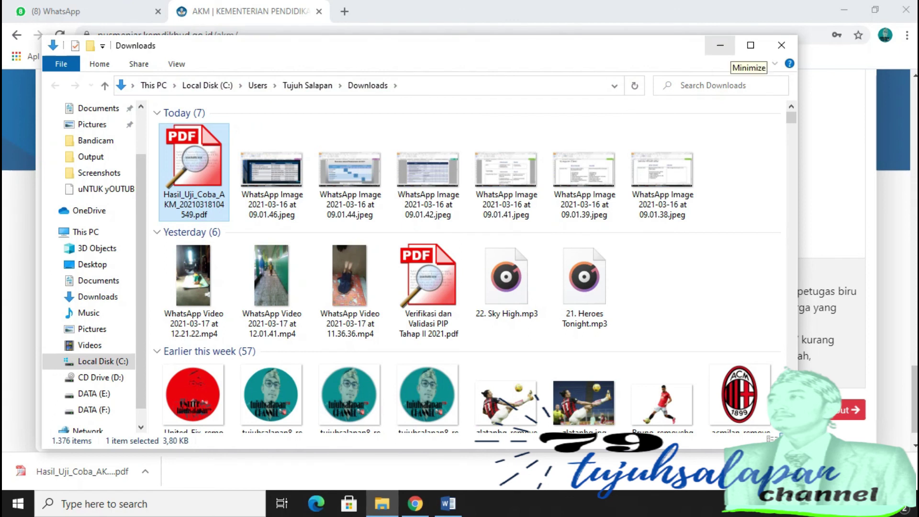
click(720, 45)
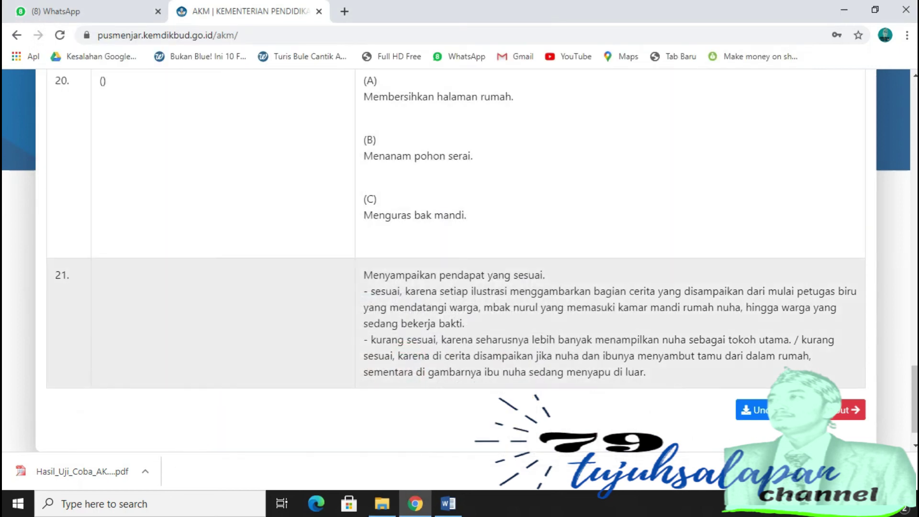
Log out from the Reviu Hasil page and select SD/MI as the Jenjang on the material selection page.
drag(915, 399, 915, 114)
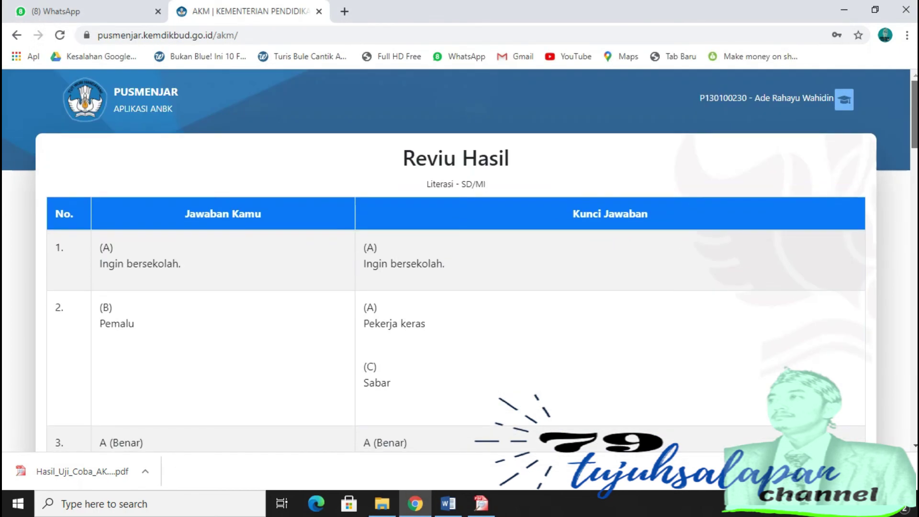
key(End)
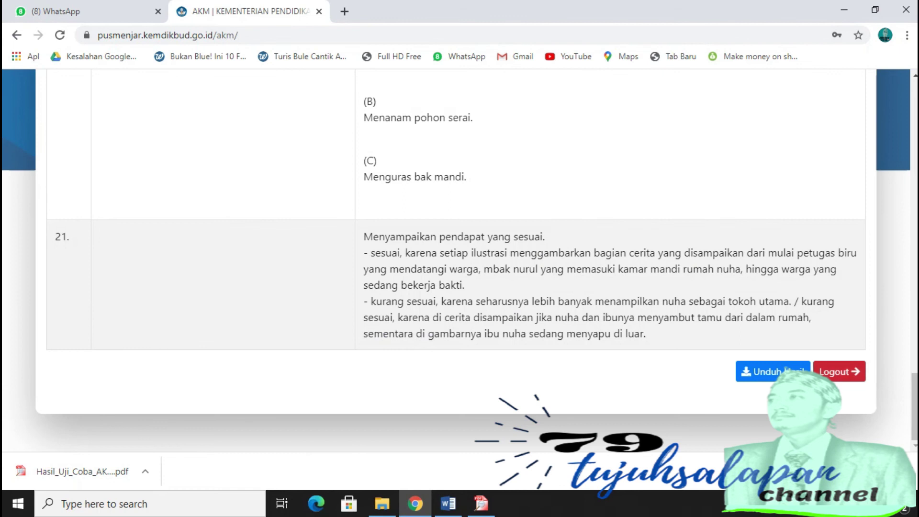
click(839, 372)
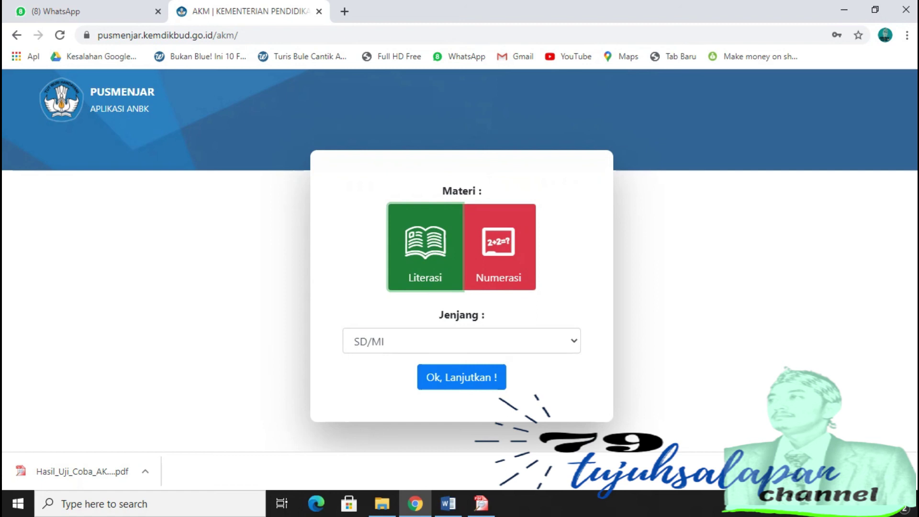
click(461, 340)
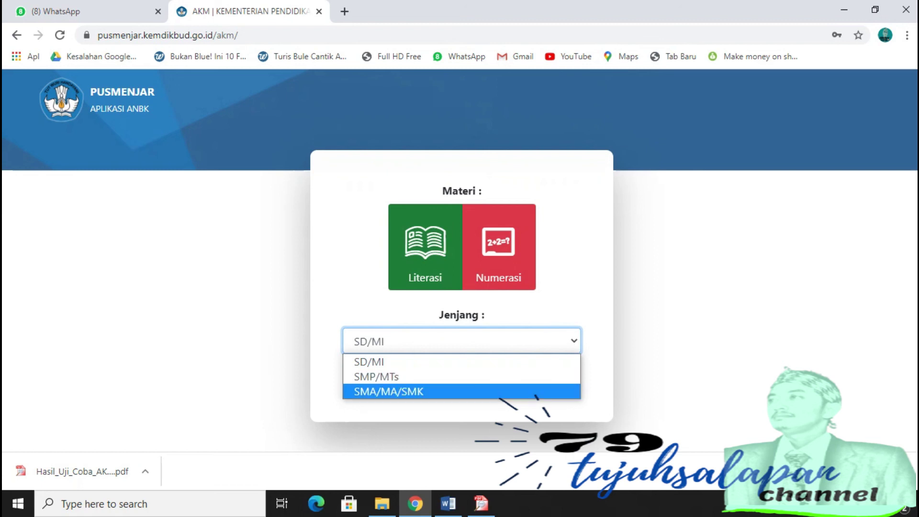
click(461, 362)
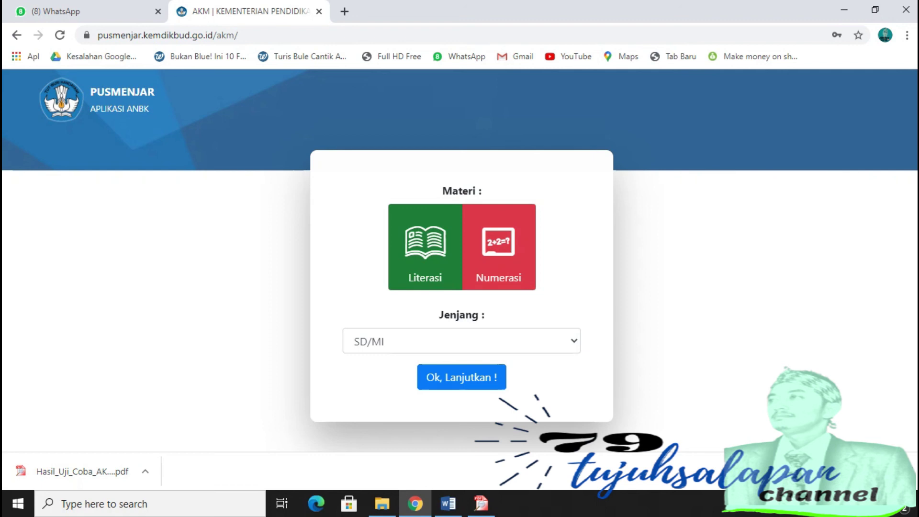
Switch to Free PDF Reader and look through the submitted answers and answer key in the downloaded results.
click(481, 504)
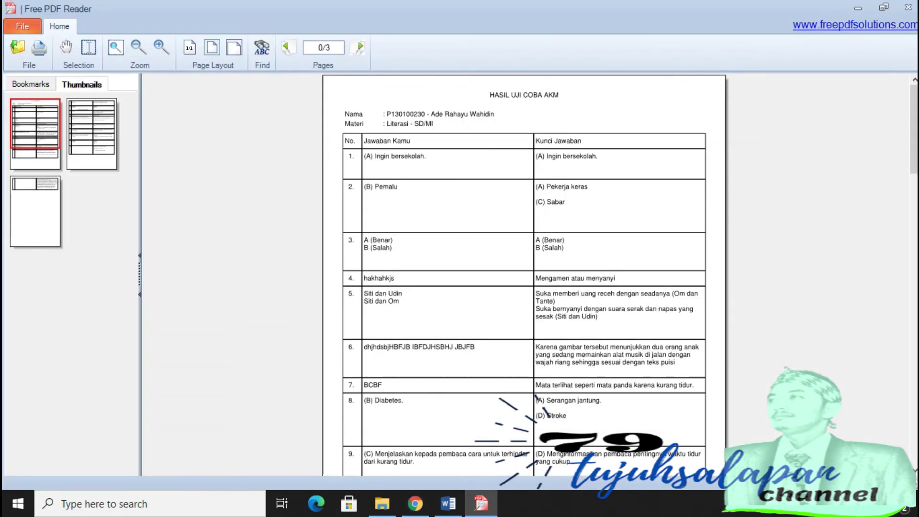
drag(914, 129, 914, 409)
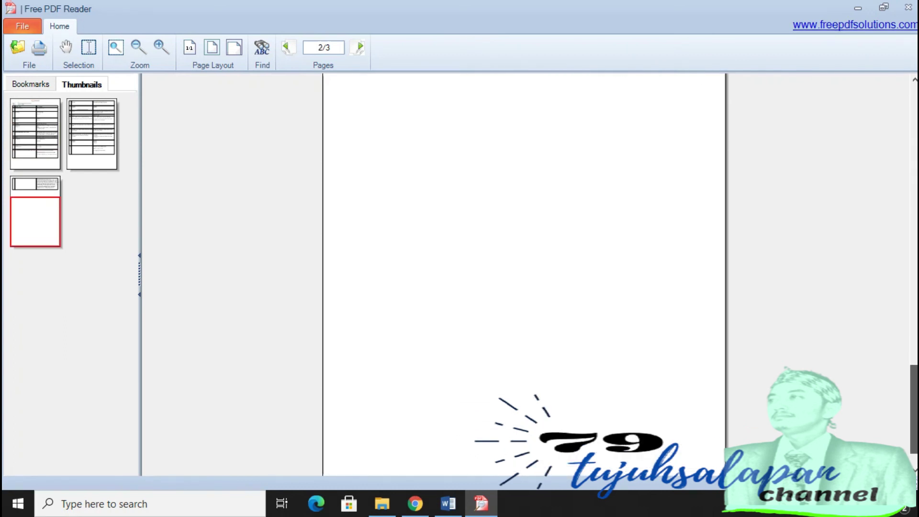
scroll(524, 275, up, 12)
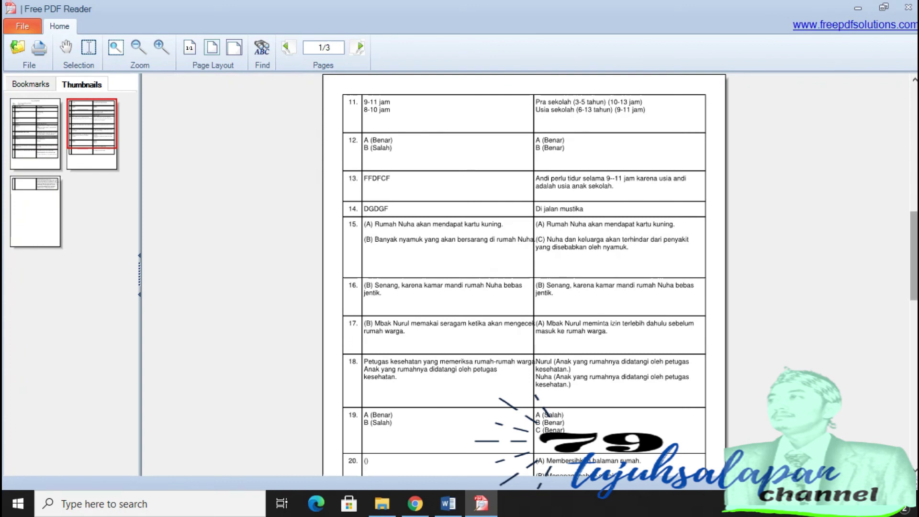
drag(914, 223, 914, 387)
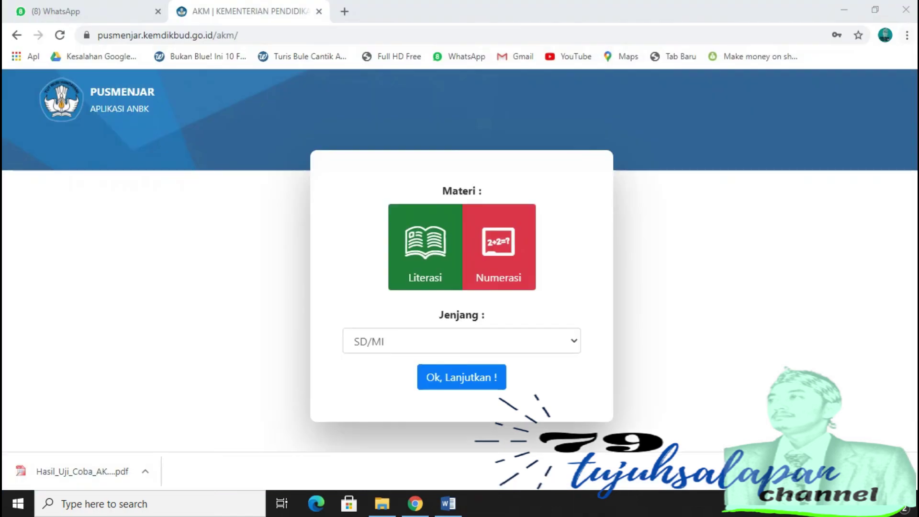